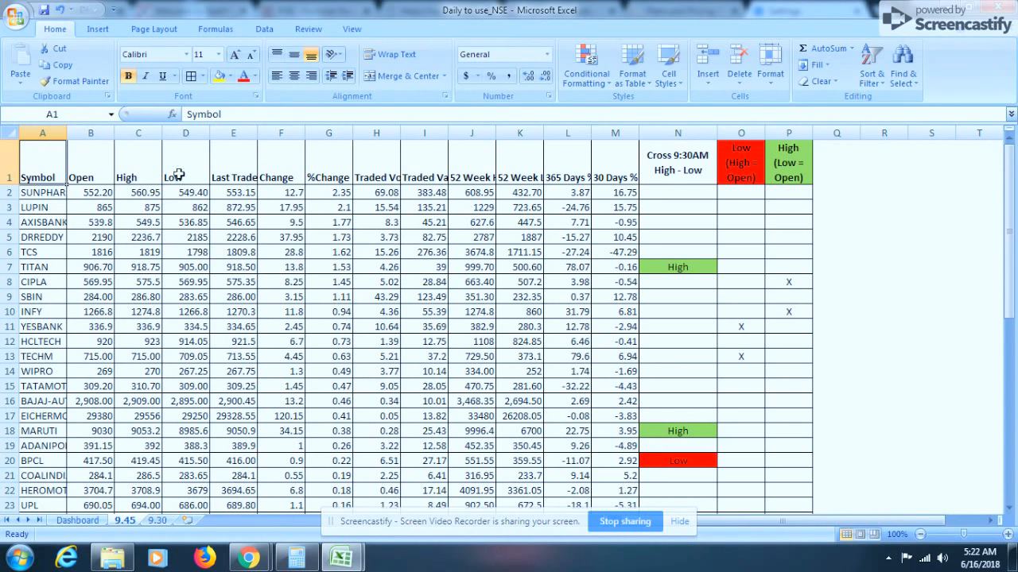
# Insert a new blank column before the Cross 9:30AM High - Low column
pyautogui.click(681, 191)
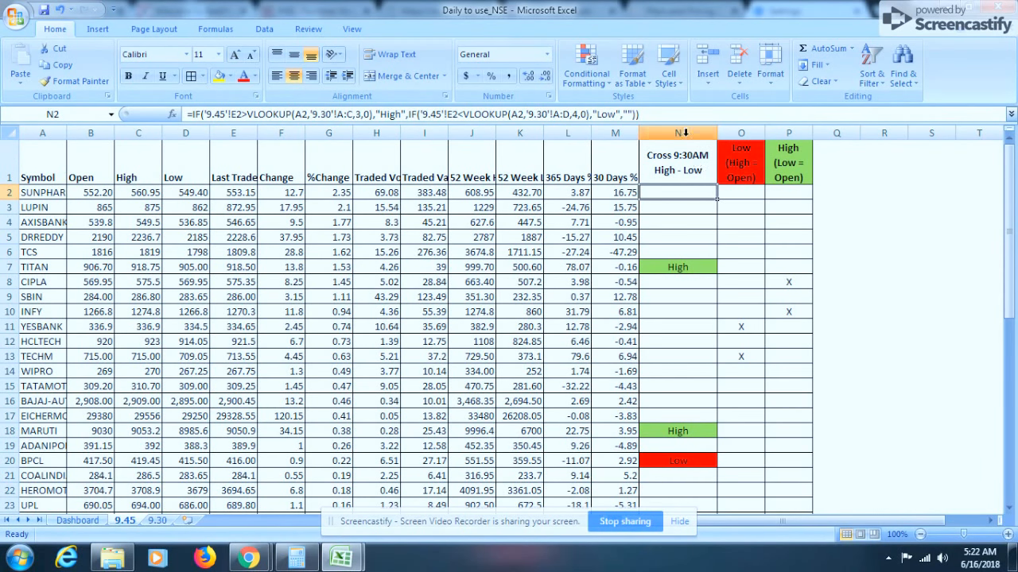
pyautogui.click(702, 134)
pyautogui.hotkey('ctrl', '+')
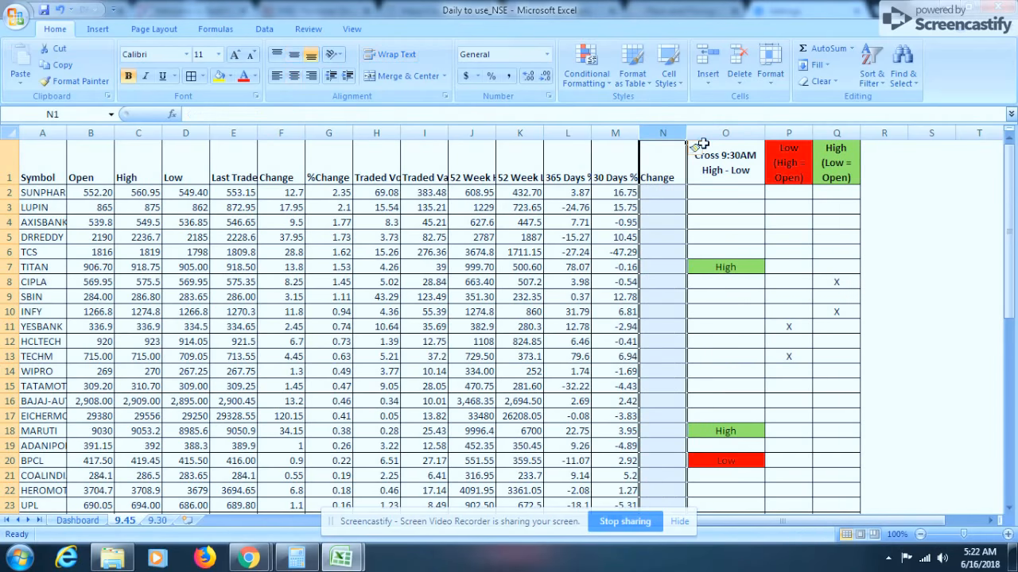
# Copy the 'Cross 9:30AM High - Low' header into the new column's first cell and widen column N
pyautogui.click(703, 143)
pyautogui.hotkey('ctrl', 'c')
pyautogui.press('Left')
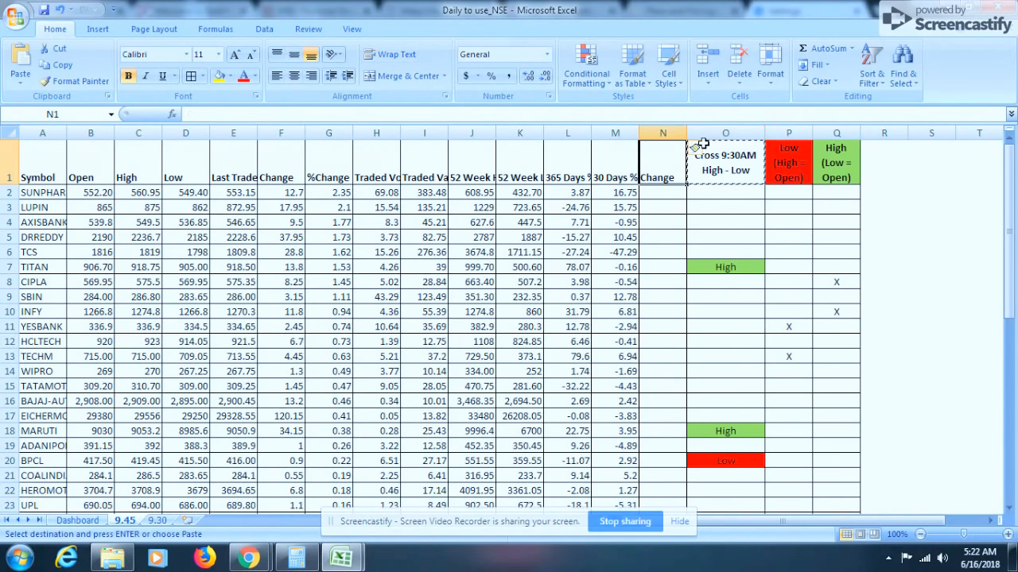
pyautogui.press('Return')
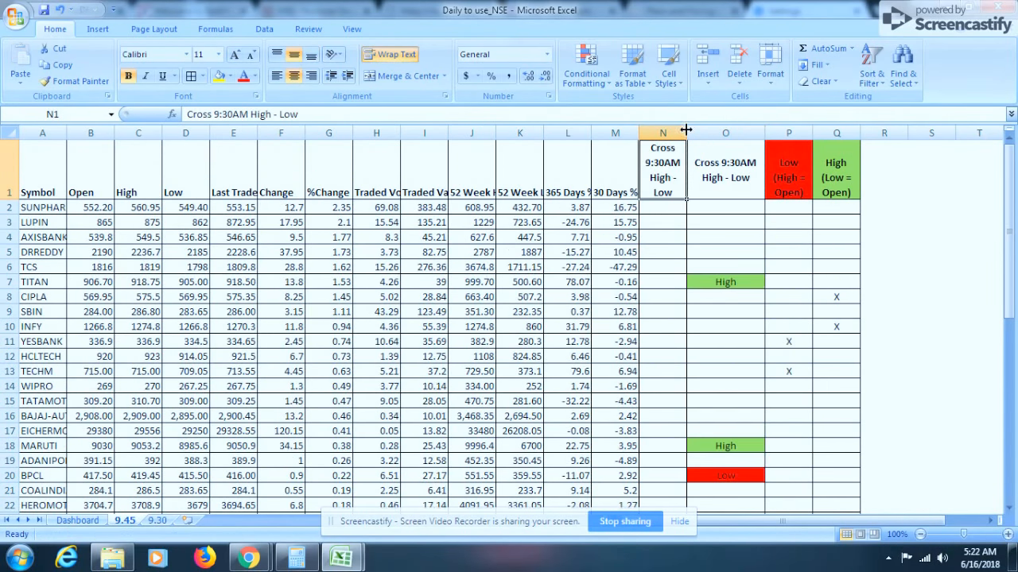
pyautogui.moveTo(687, 133); pyautogui.dragTo(697, 134)
# Start an IF formula in N2 whose test compares whether E2 is greater than a VLOOKUP result
pyautogui.click(676, 208)
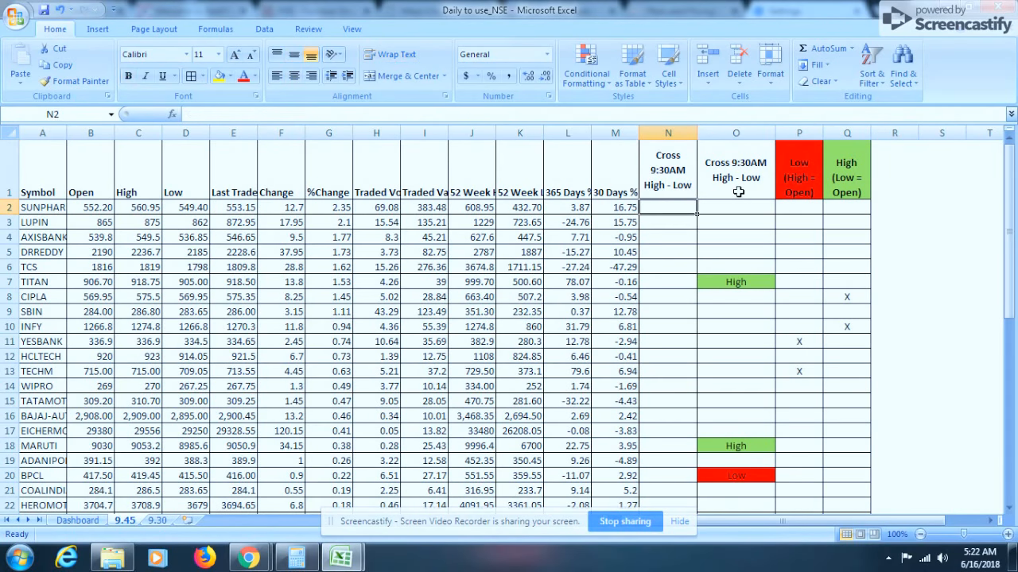
pyautogui.write('=')
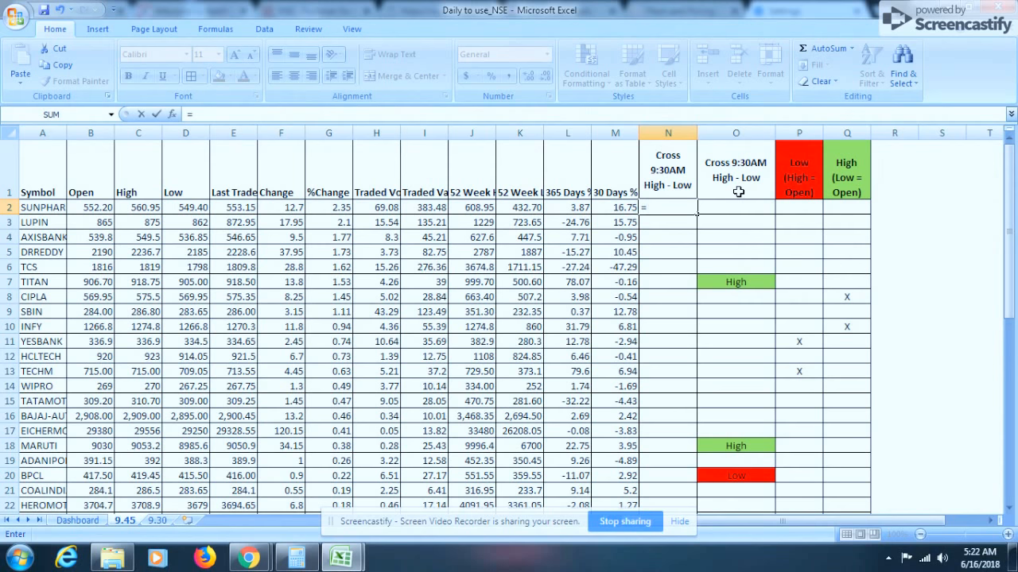
pyautogui.write('if')
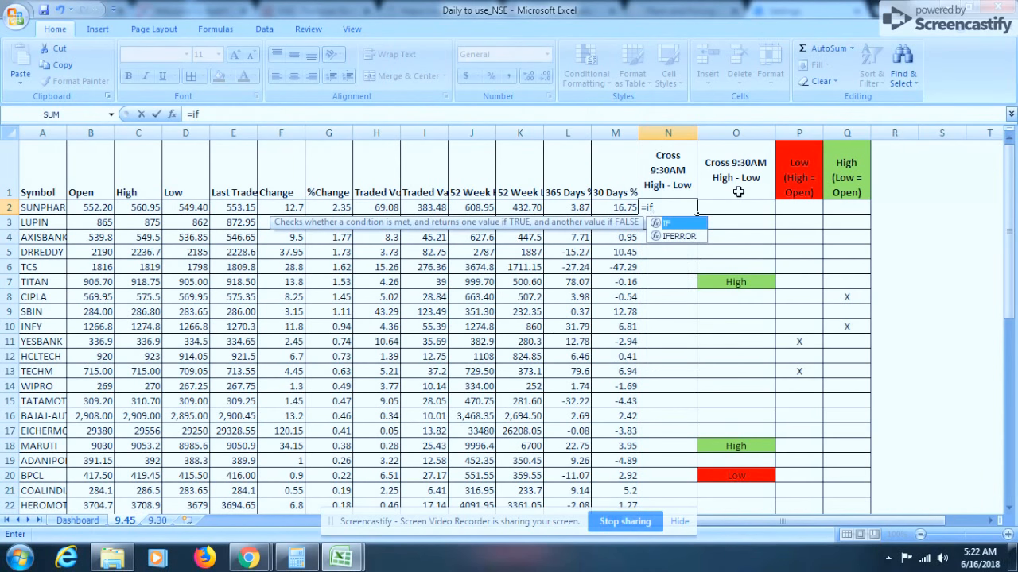
pyautogui.write('(')
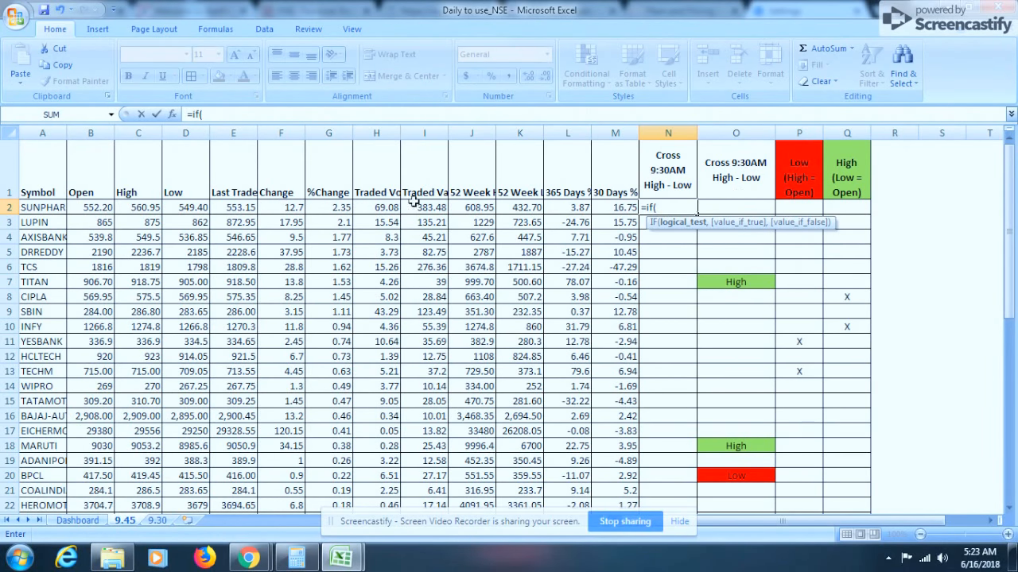
pyautogui.click(241, 205)
pyautogui.write('>vl')
pyautogui.press('Tab')
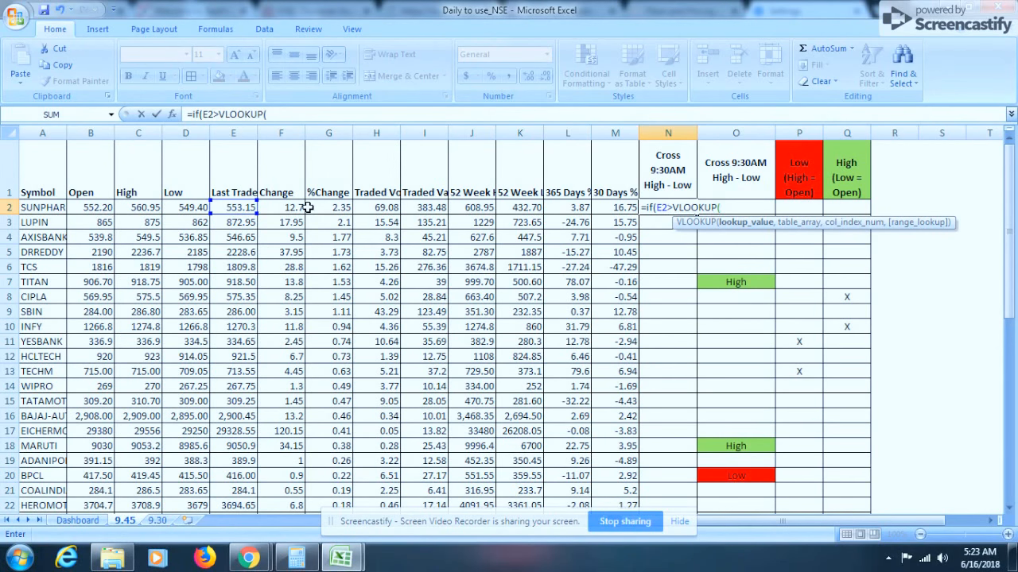
# Fill the VLOOKUP with lookup value A2, table '9.30'!A:C, column 3 and exact match 0
pyautogui.click(43, 207)
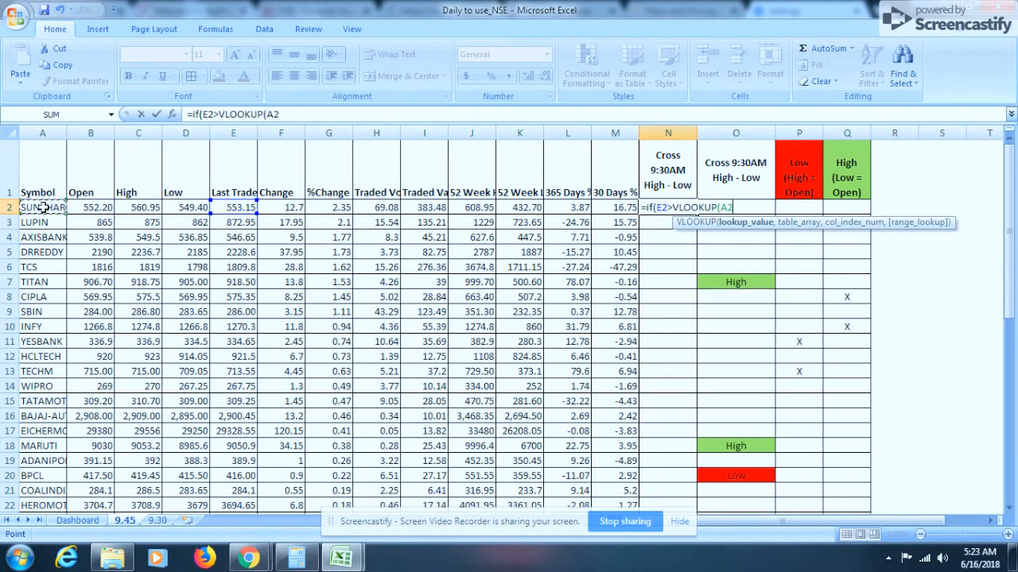
pyautogui.click(157, 520)
pyautogui.click(44, 133)
pyautogui.moveTo(44, 133); pyautogui.dragTo(165, 129)
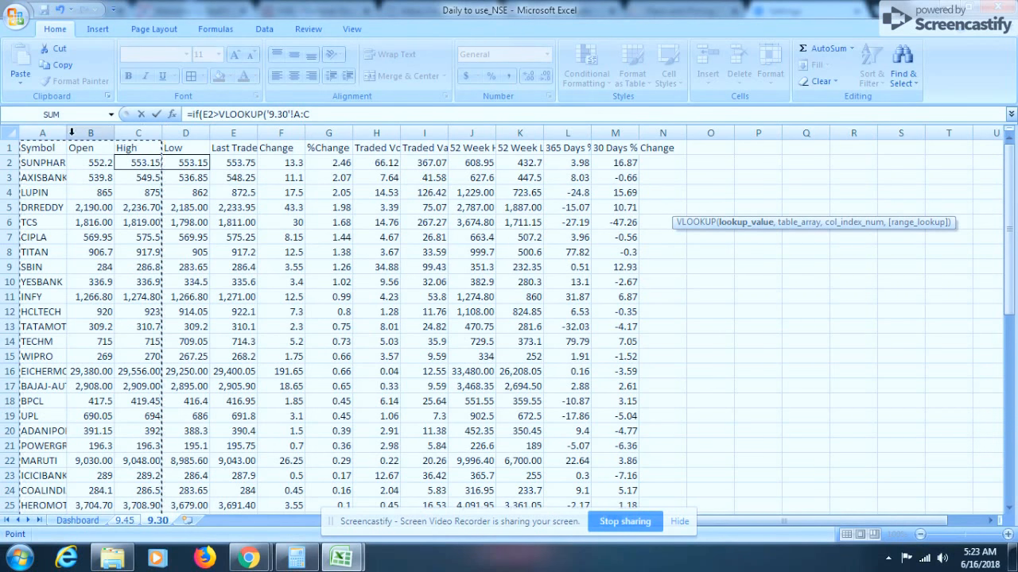
pyautogui.moveTo(45, 132); pyautogui.dragTo(152, 130)
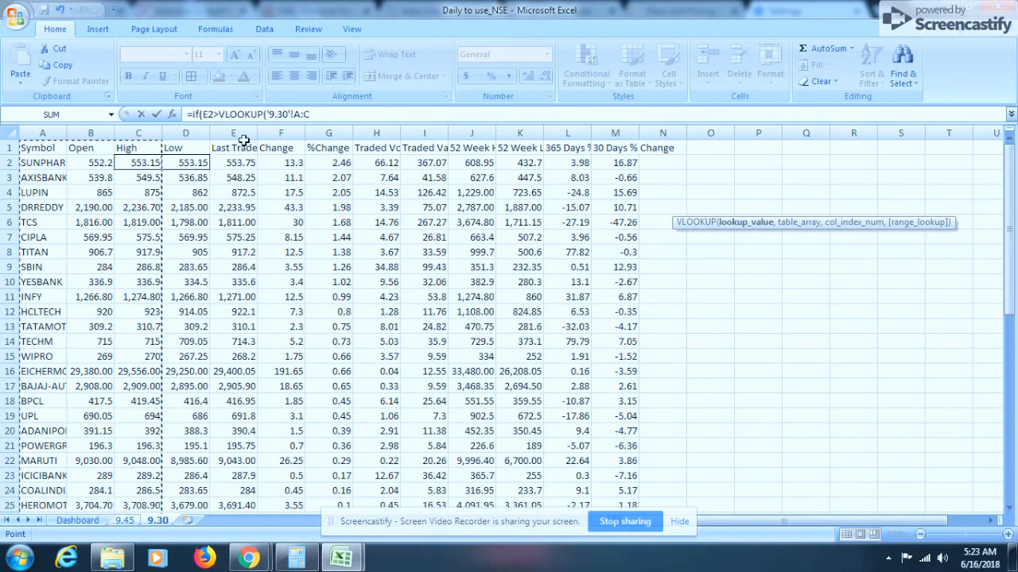
pyautogui.write(',3')
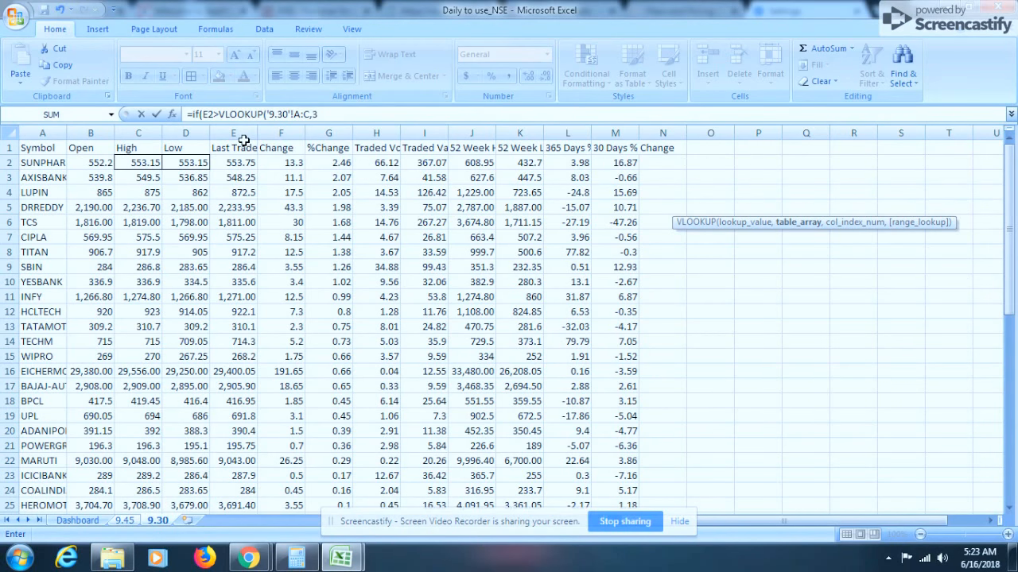
pyautogui.write(',')
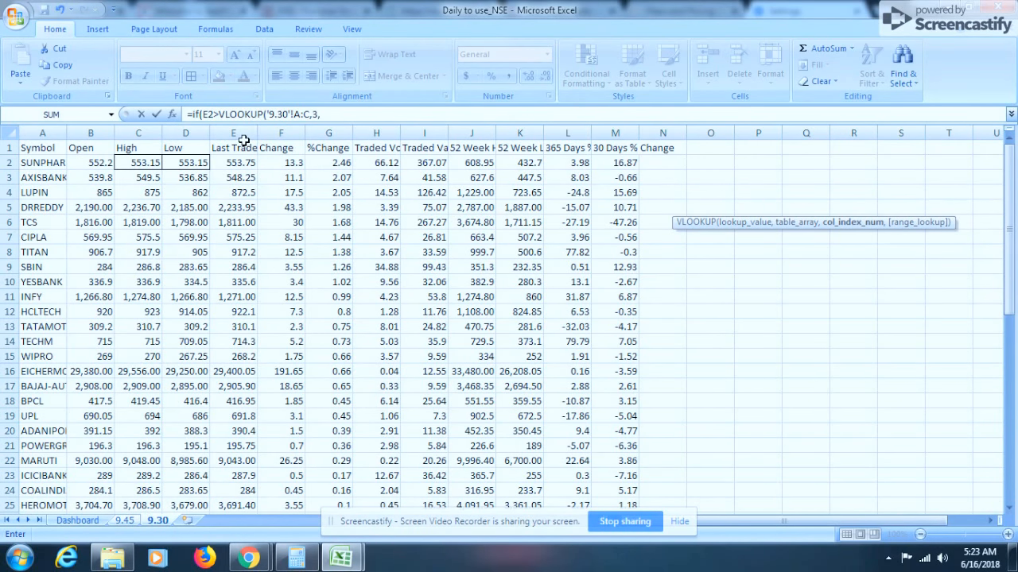
pyautogui.write('0),')
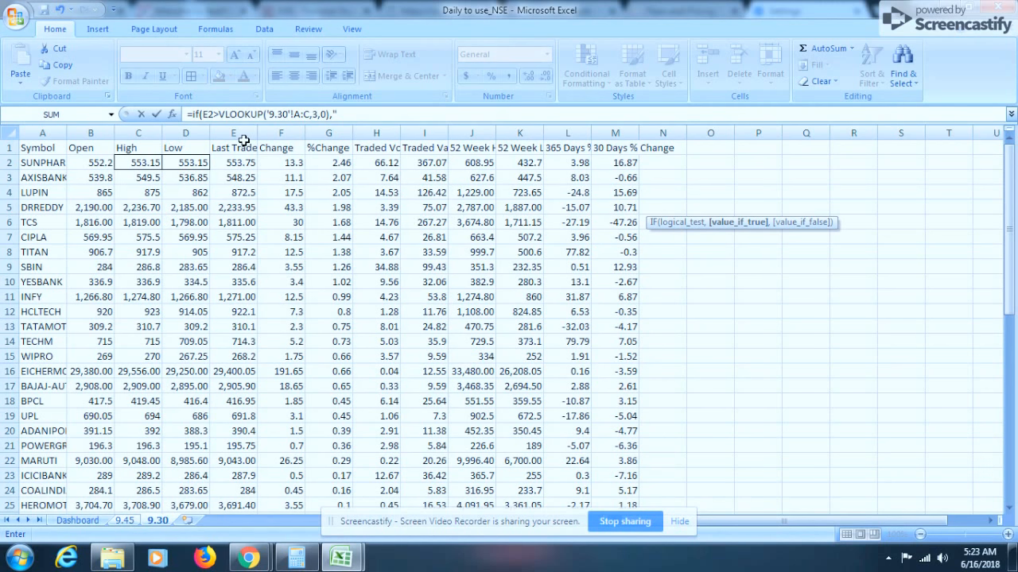
# Set the true result to "High" and begin a nested IF for the false result
pyautogui.write('High')
pyautogui.click(396, 117)
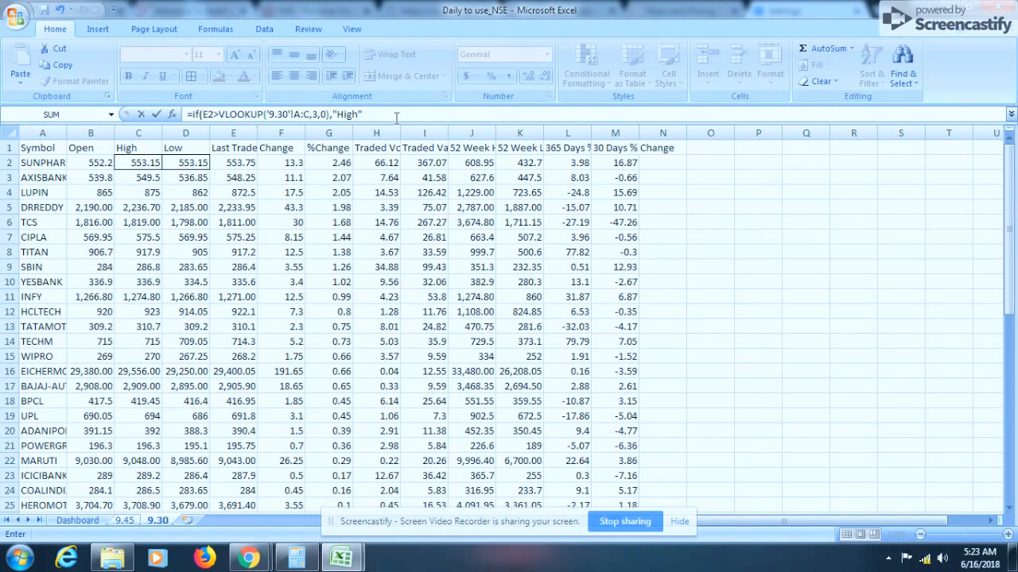
pyautogui.write(',')
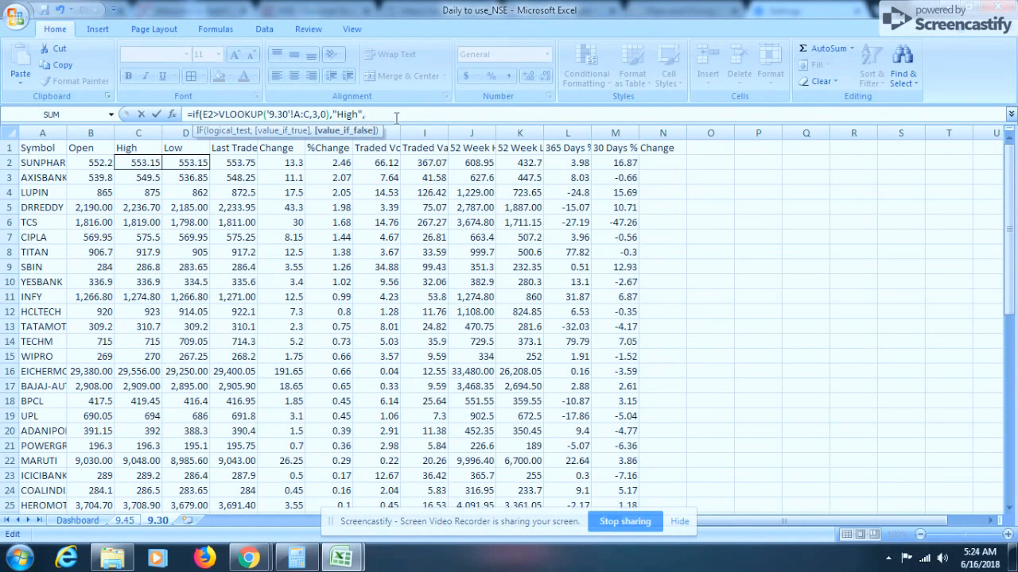
pyautogui.write('if')
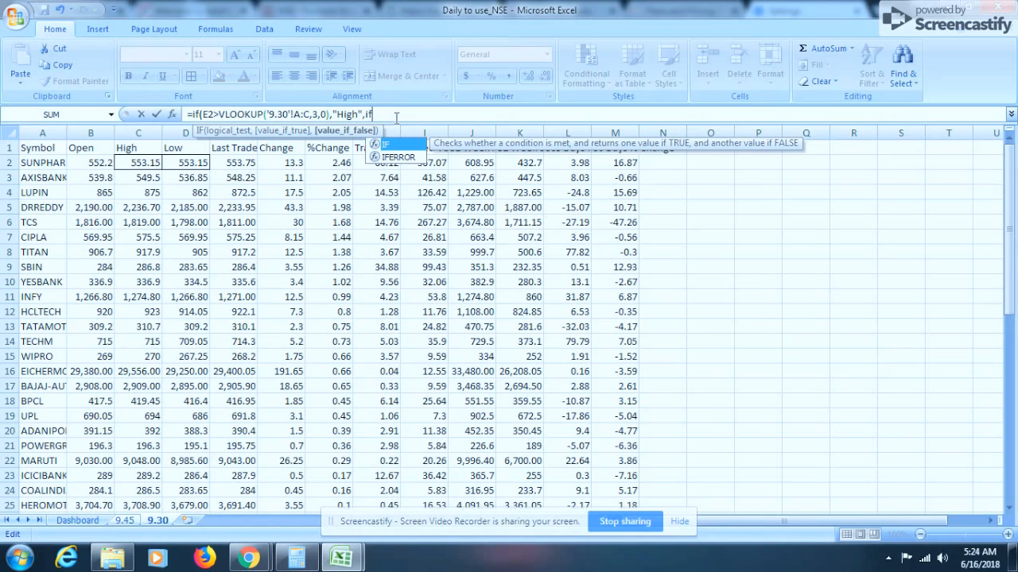
pyautogui.write('(')
# Make the nested IF test whether '9.45'!E2 is less than a new VLOOKUP
pyautogui.click(125, 520)
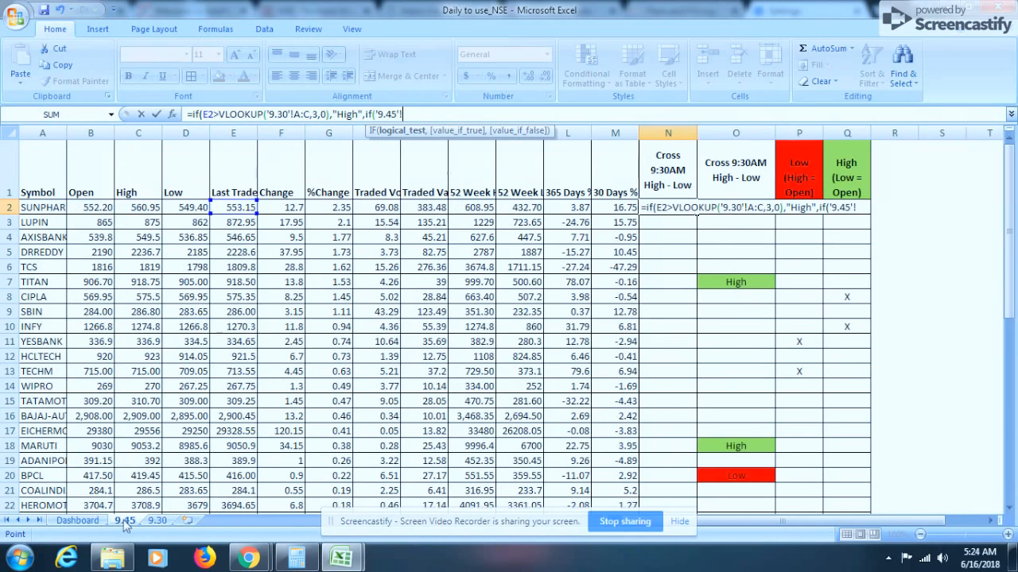
pyautogui.click(223, 209)
pyautogui.write('<')
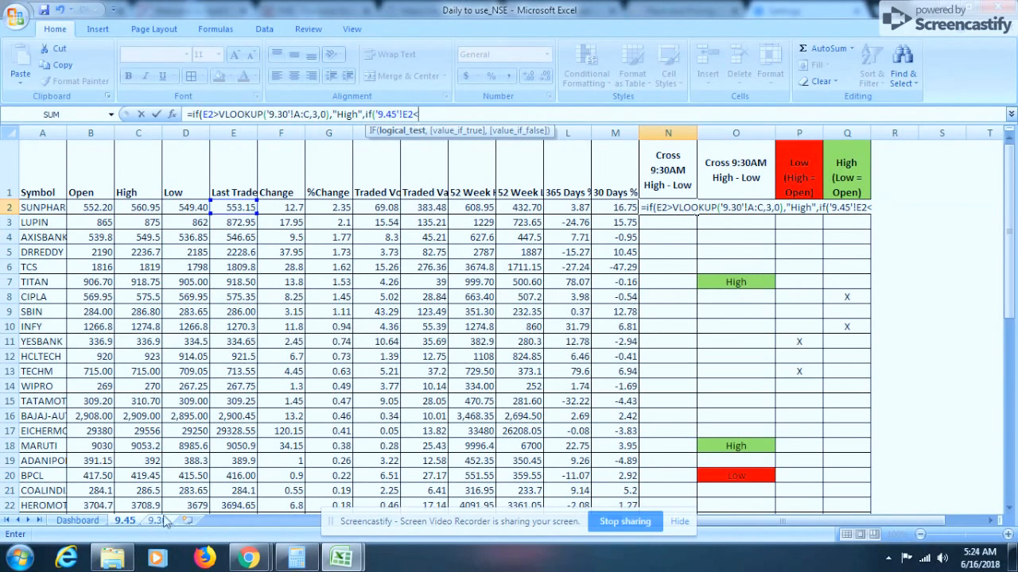
pyautogui.write('vl')
pyautogui.press('Tab')
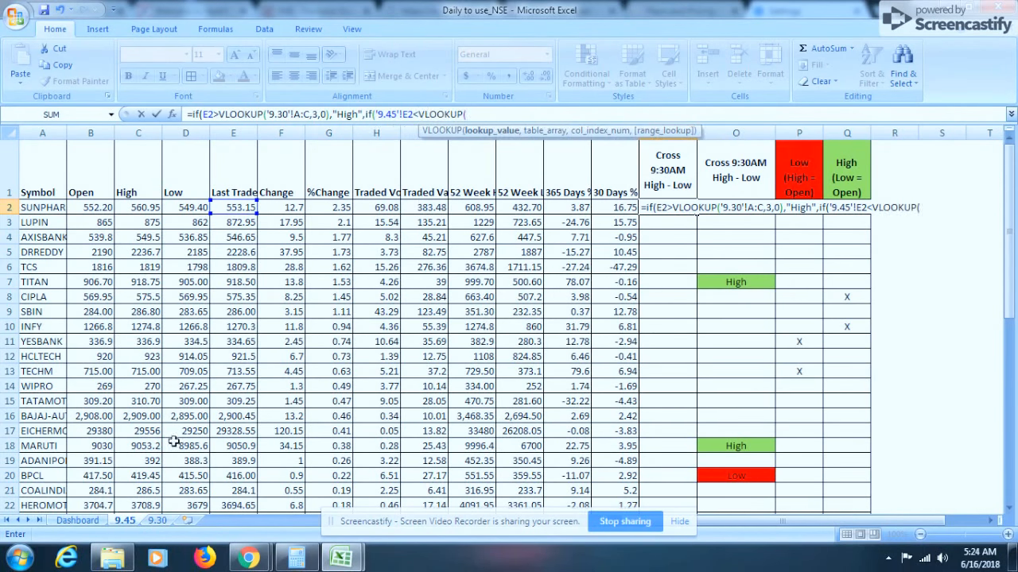
# Fill the second VLOOKUP with lookup value A2, table '9.30'!A:D, column 4 and exact match 0
pyautogui.click(47, 209)
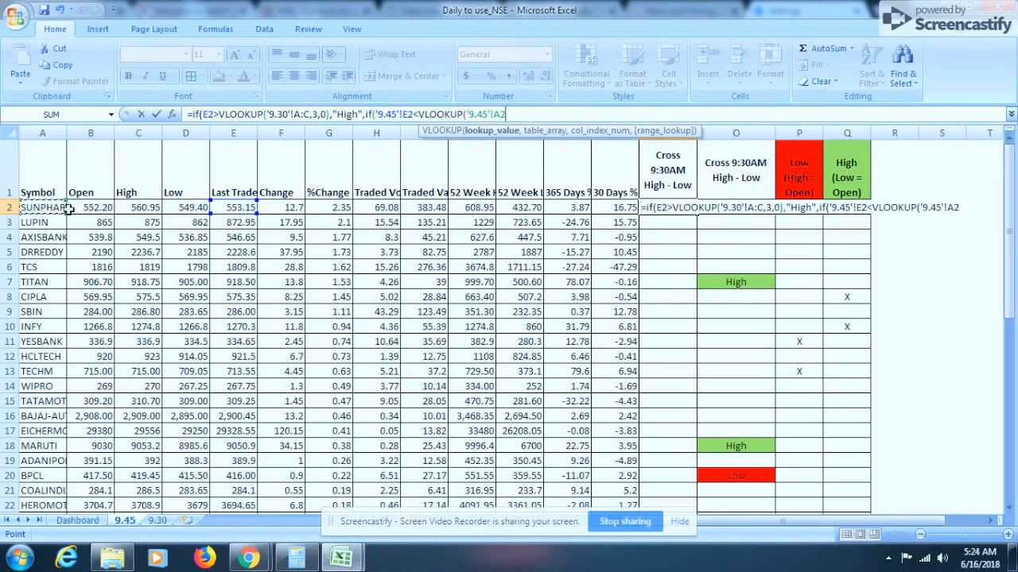
pyautogui.click(157, 520)
pyautogui.moveTo(46, 132); pyautogui.dragTo(182, 133)
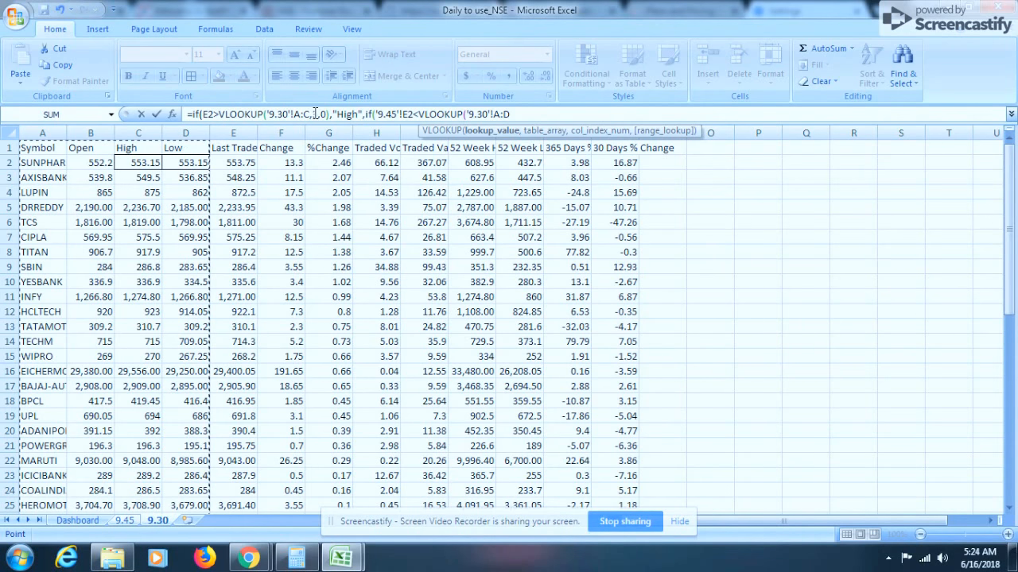
pyautogui.write(',4')
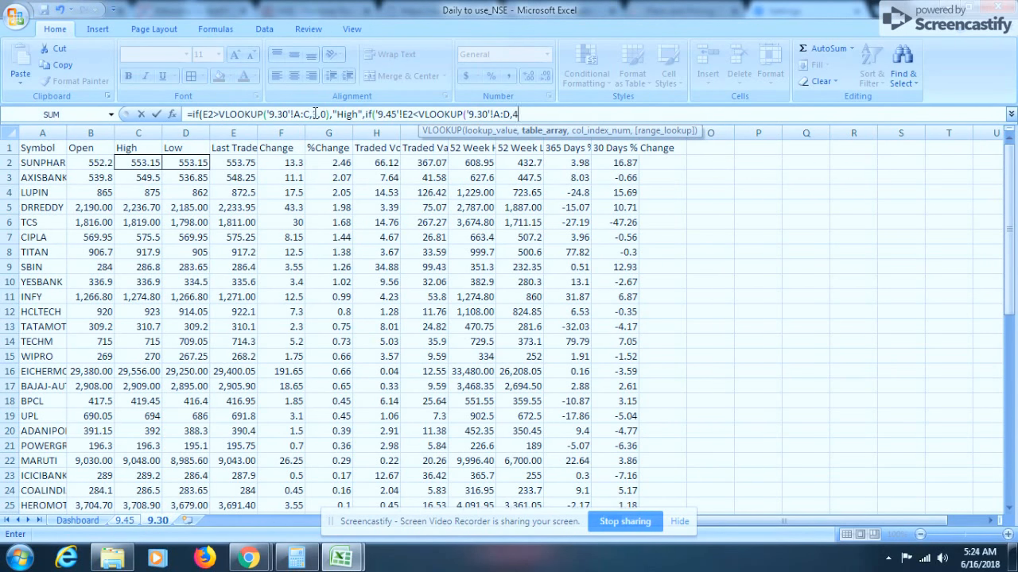
pyautogui.write(',0)')
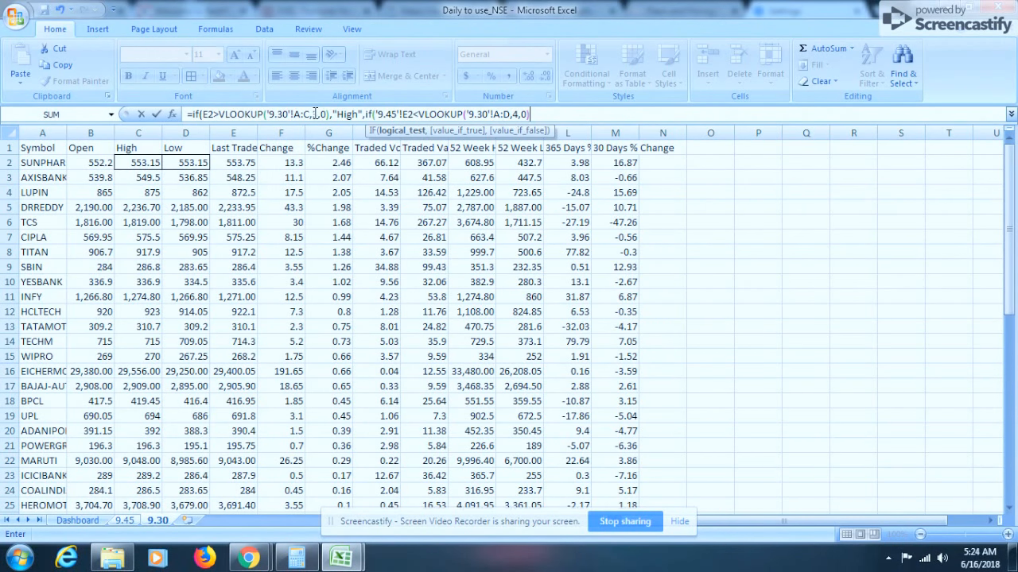
pyautogui.write(',"Lo')
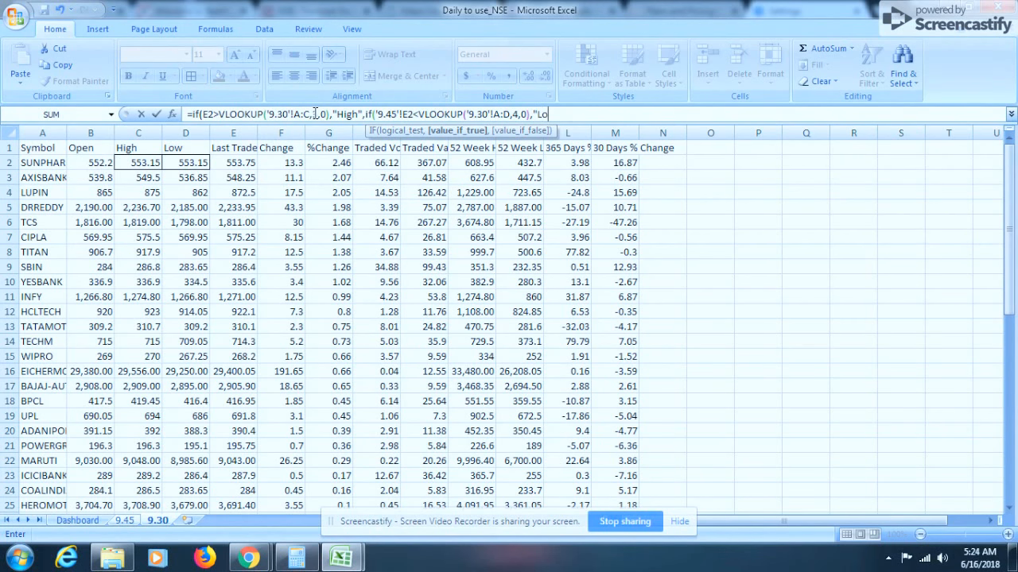
pyautogui.write('w",')
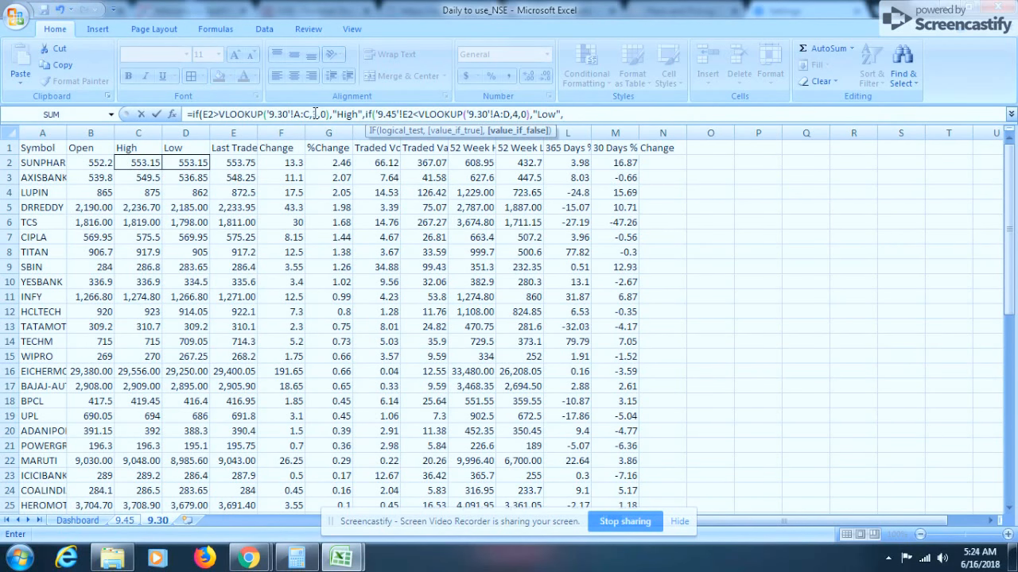
pyautogui.write('"")')
# Finish the formula with "Low" as the nested true result and empty text otherwise, and enter it
pyautogui.press('Return')
pyautogui.press('Return')
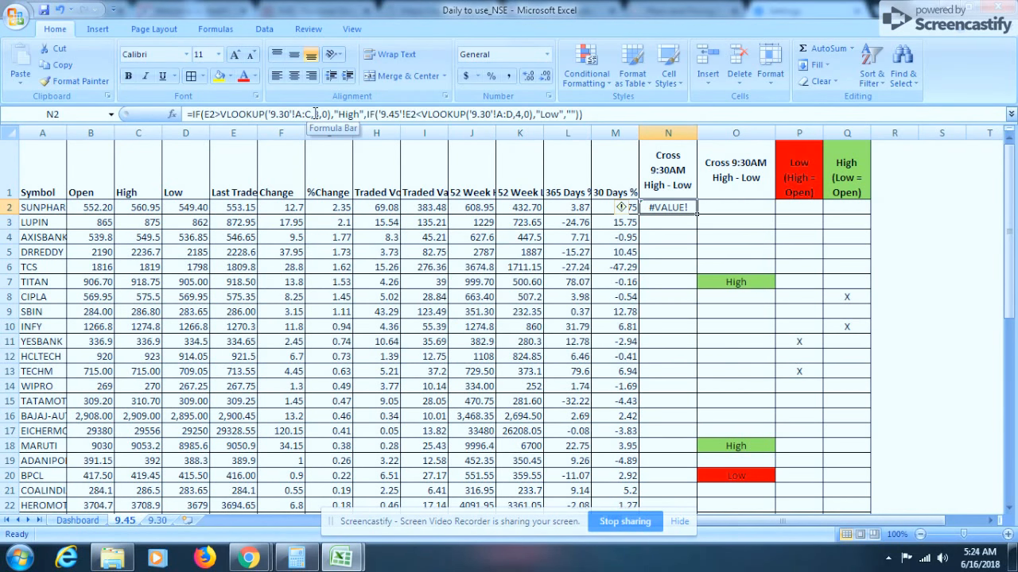
# Insert A2 as the lookup value of the first VLOOKUP in N2's formula
pyautogui.click(398, 114)
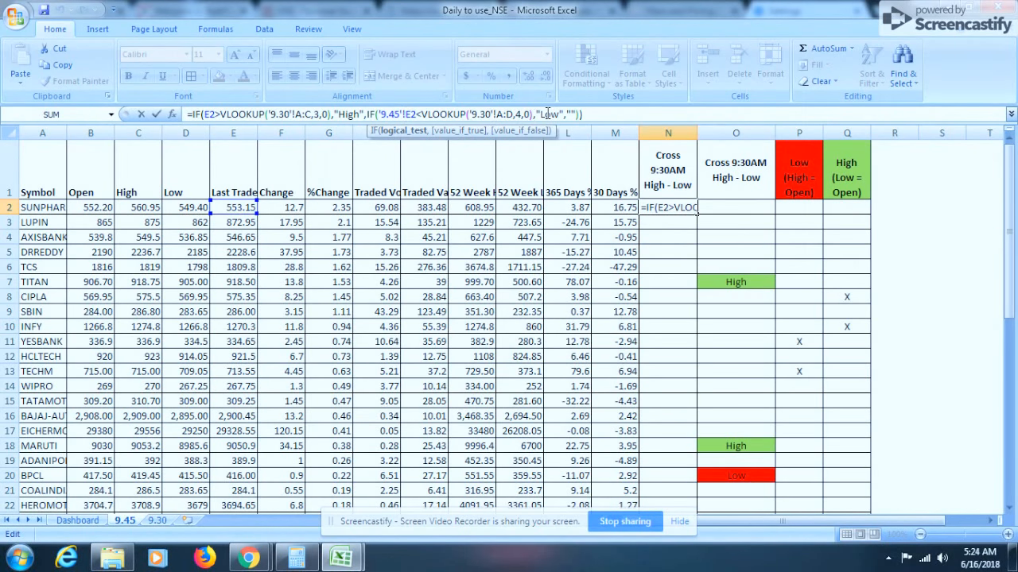
pyautogui.click(587, 113)
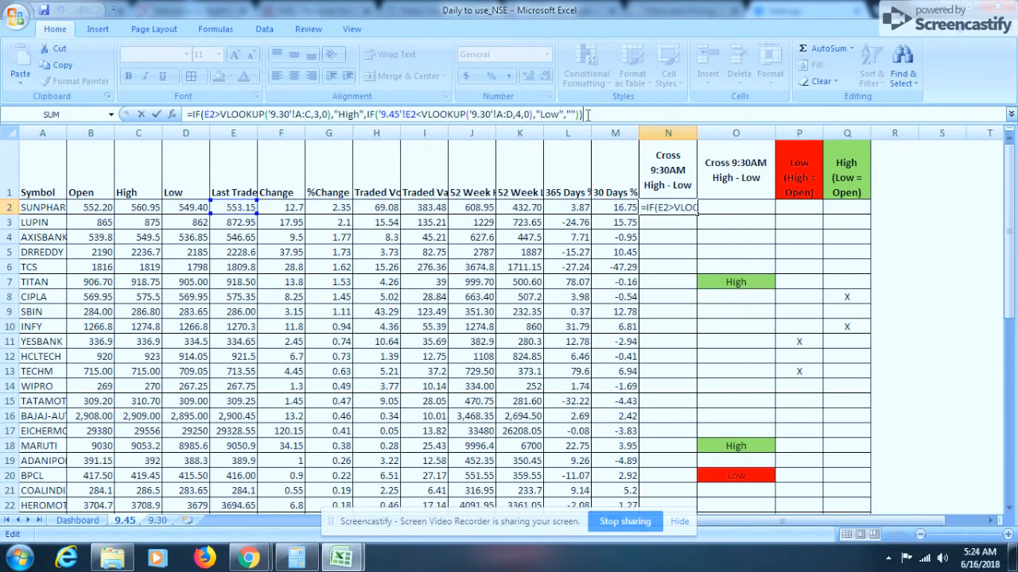
pyautogui.click(270, 114)
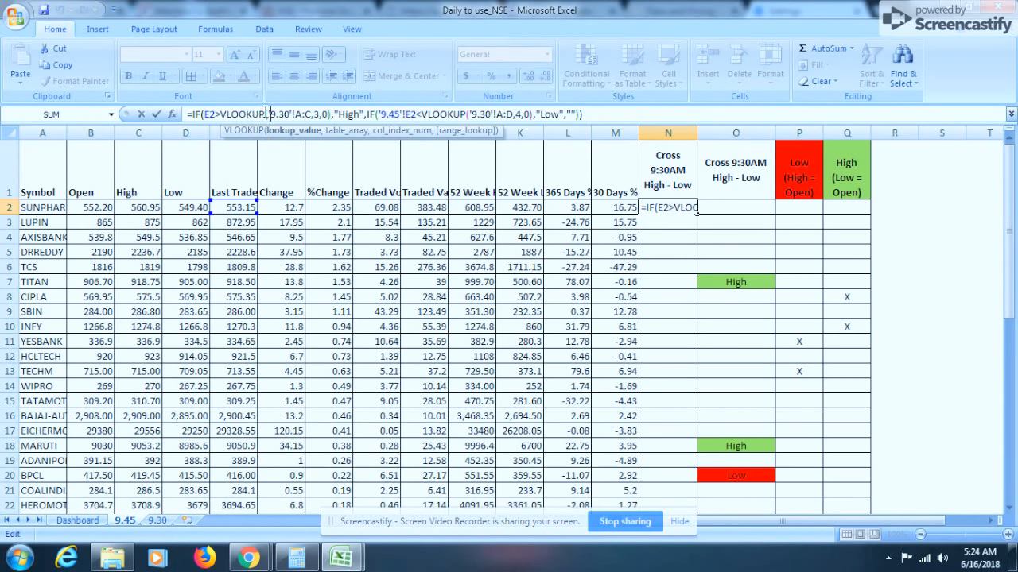
pyautogui.click(44, 208)
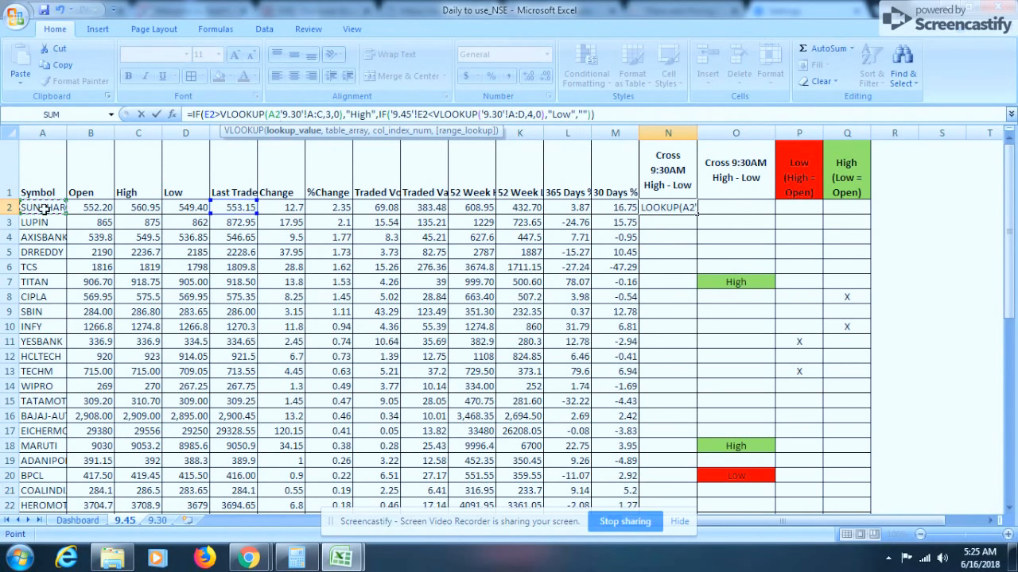
pyautogui.write(',')
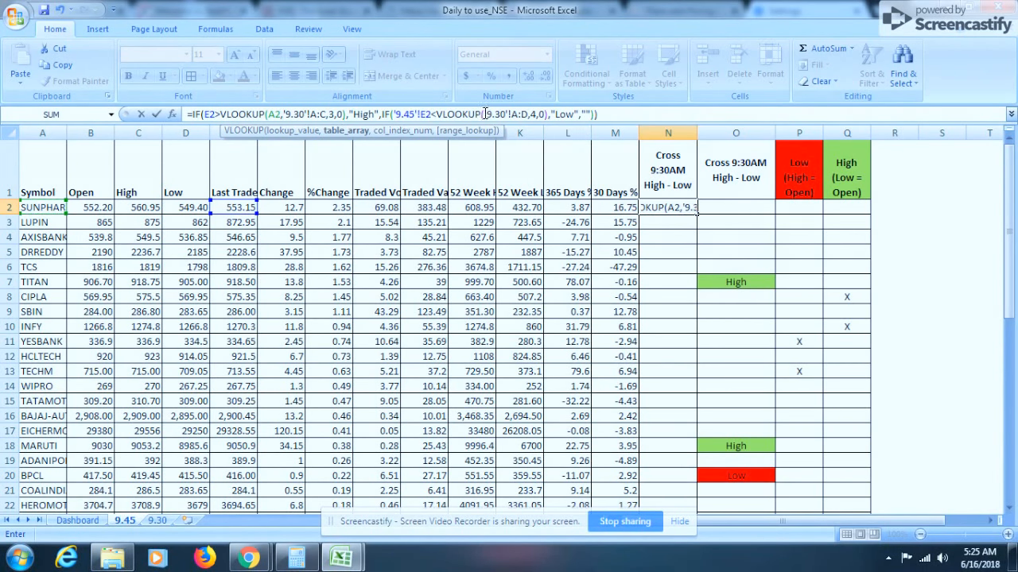
# Insert A2 as the lookup value of the second VLOOKUP as well and enter the corrected formula
pyautogui.click(521, 115)
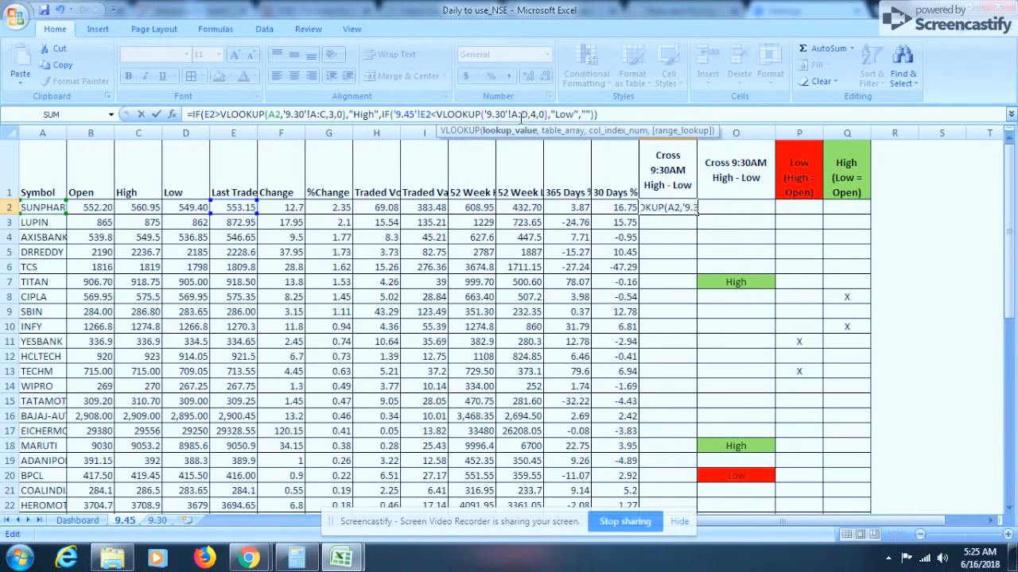
pyautogui.click(39, 208)
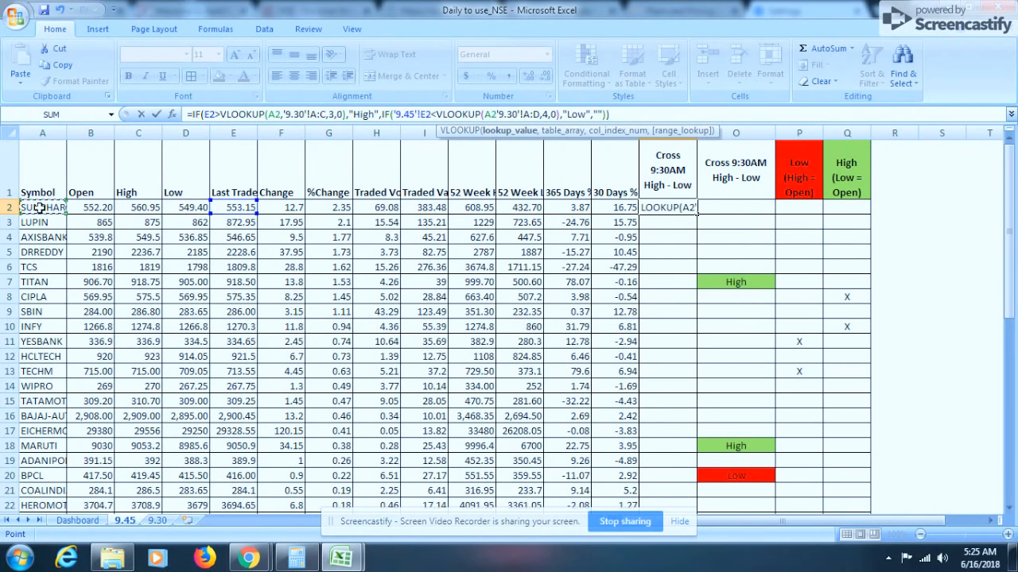
pyautogui.write(',')
pyautogui.hotkey('ctrl', 'Return')
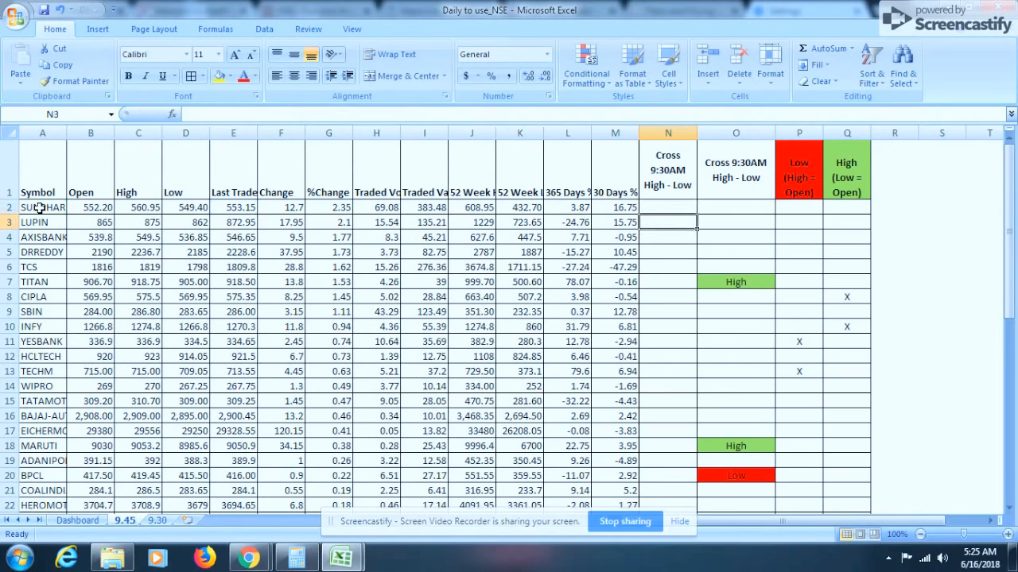
# Fill the N2 formula down the column through row 51
pyautogui.hotkey('shift', 'Down')
pyautogui.hotkey('shift', 'Down')
pyautogui.hotkey('shift', 'Down')
pyautogui.hotkey('shift', 'Down')
pyautogui.hotkey('shift', 'Down')
pyautogui.hotkey('shift', 'Down')
pyautogui.hotkey('shift', 'Down')
pyautogui.hotkey('shift', 'Down')
pyautogui.hotkey('shift', 'Down')
pyautogui.hotkey('shift', 'Down')
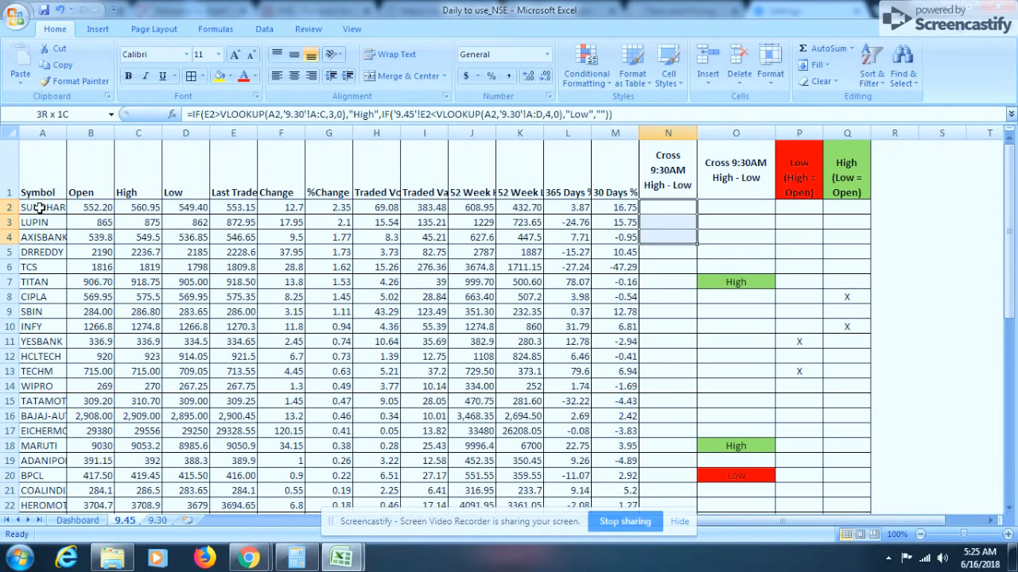
pyautogui.hotkey('shift', 'Down')
pyautogui.hotkey('shift', 'Down')
pyautogui.hotkey('shift', 'Down')
pyautogui.hotkey('shift', 'Down')
pyautogui.hotkey('shift', 'Down')
pyautogui.hotkey('shift', 'Down')
pyautogui.hotkey('shift', 'Down')
pyautogui.hotkey('shift', 'Down')
pyautogui.hotkey('shift', 'Down')
pyautogui.hotkey('shift', 'Down')
pyautogui.hotkey('shift', 'Down')
pyautogui.hotkey('shift', 'Down')
pyautogui.hotkey('shift', 'Down')
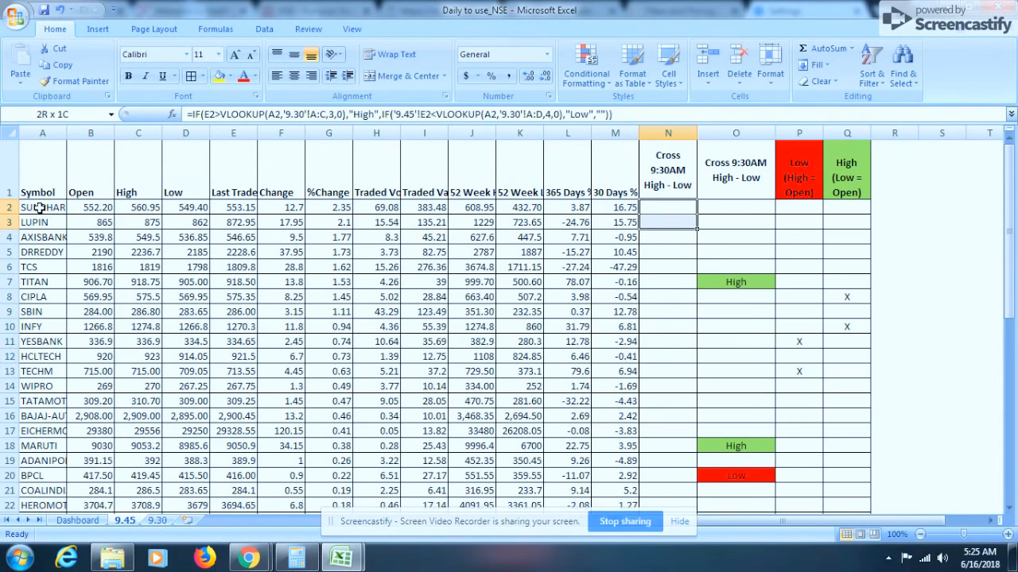
pyautogui.hotkey('shift', 'Down')
pyautogui.hotkey('shift', 'Down')
pyautogui.hotkey('shift', 'Down')
pyautogui.hotkey('shift', 'Down')
pyautogui.hotkey('shift', 'Down')
pyautogui.hotkey('shift', 'Down')
pyautogui.hotkey('shift', 'Down')
pyautogui.hotkey('shift', 'Down')
pyautogui.hotkey('shift', 'Down')
pyautogui.hotkey('shift', 'Down')
pyautogui.hotkey('shift', 'Down')
pyautogui.hotkey('shift', 'Down')
pyautogui.hotkey('shift', 'Down')
pyautogui.hotkey('shift', 'Down')
pyautogui.hotkey('shift', 'Down')
pyautogui.hotkey('shift', 'Down')
pyautogui.hotkey('shift', 'Down')
pyautogui.hotkey('shift', 'Down')
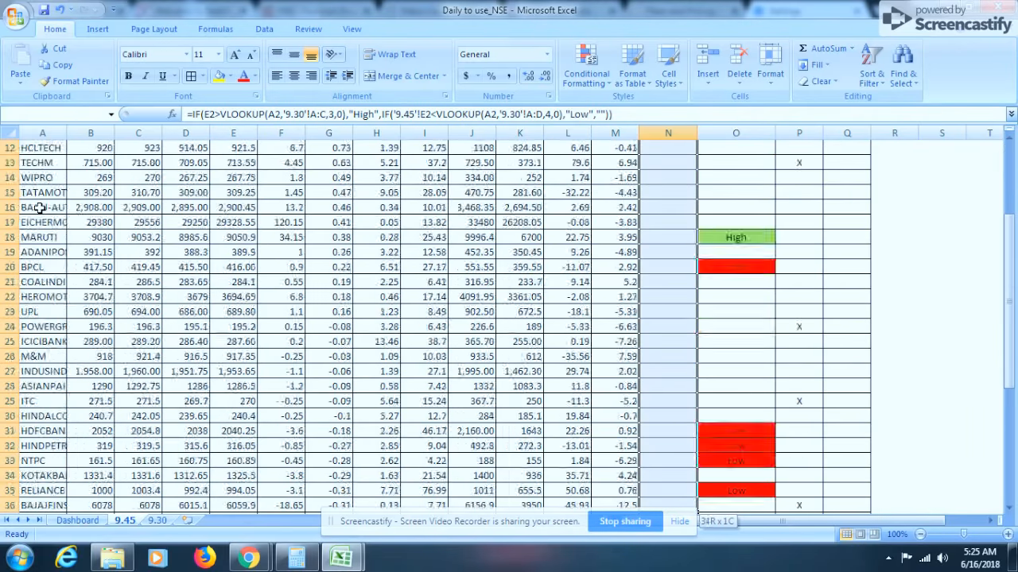
pyautogui.hotkey('shift', 'Down')
pyautogui.hotkey('shift', 'Down')
pyautogui.hotkey('shift', 'Down')
pyautogui.hotkey('shift', 'Down')
pyautogui.hotkey('shift', 'Down')
pyautogui.hotkey('shift', 'Down')
pyautogui.hotkey('shift', 'Down')
pyautogui.hotkey('shift', 'Down')
pyautogui.hotkey('shift', 'Down')
pyautogui.hotkey('shift', 'Down')
pyautogui.hotkey('shift', 'Down')
pyautogui.hotkey('shift', 'Down')
pyautogui.hotkey('shift', 'Down')
pyautogui.hotkey('shift', 'Down')
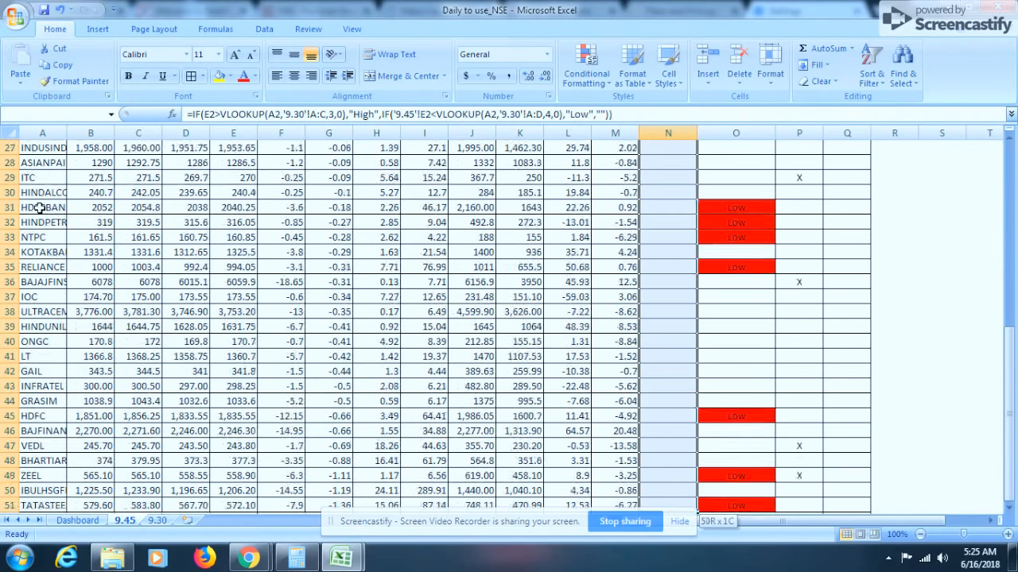
pyautogui.hotkey('shift', 'Up')
pyautogui.hotkey('shift', 'Up')
pyautogui.hotkey('shift', 'Up')
pyautogui.hotkey('shift', 'Up')
pyautogui.hotkey('shift', 'Up')
pyautogui.hotkey('shift', 'Up')
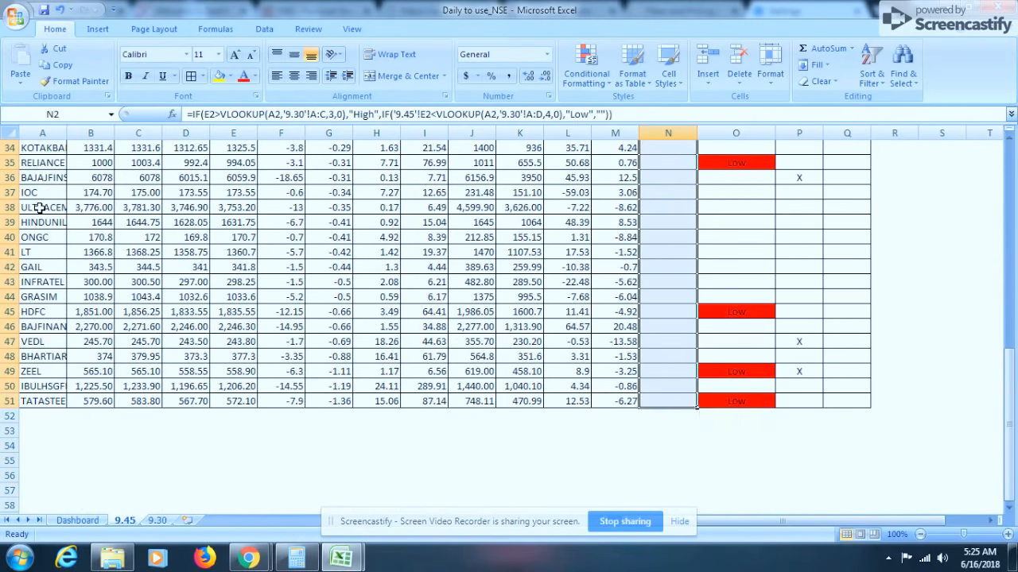
pyautogui.hotkey('ctrl', 'd')
# Select N2:N51 and add a conditional formatting rule giving cells containing "High" a green fill
pyautogui.press('Down')
pyautogui.press('Down')
pyautogui.press('Down')
pyautogui.press('Down')
pyautogui.press('Down')
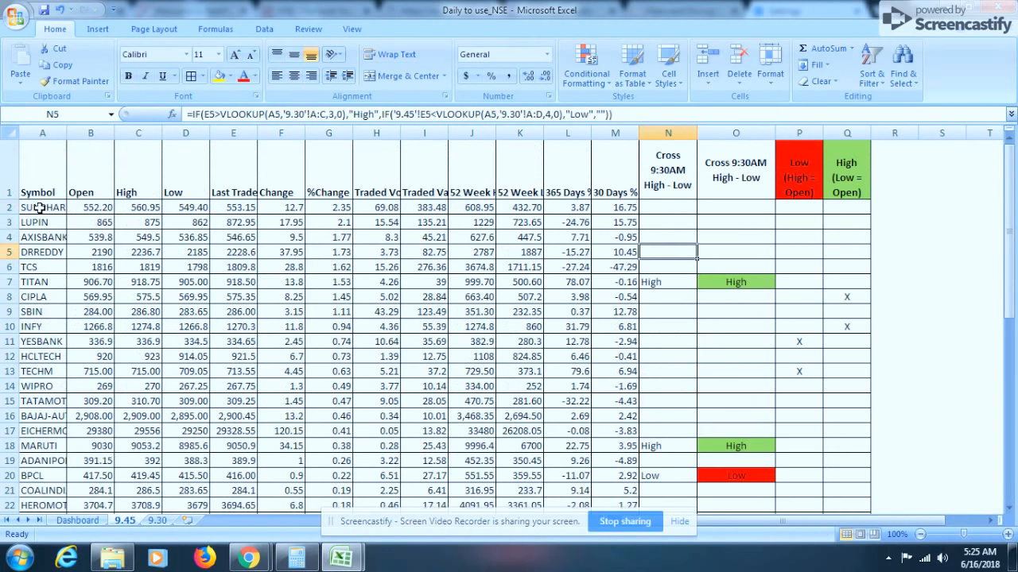
pyautogui.press('Up')
pyautogui.press('Up')
pyautogui.press('Up')
pyautogui.press('Up')
pyautogui.press('Up')
pyautogui.press('Up')
pyautogui.press('Down')
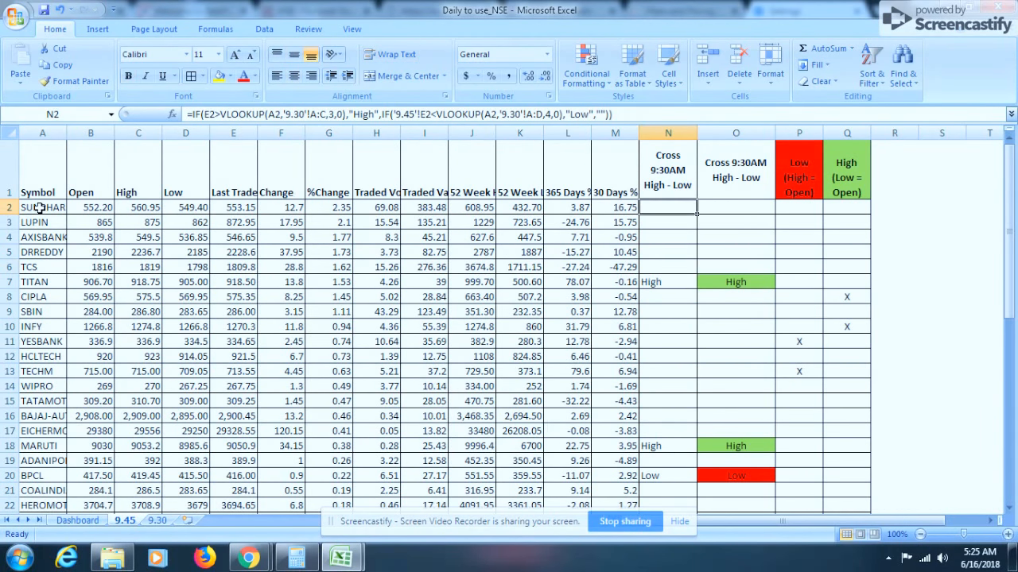
pyautogui.hotkey('ctrl', 'shift', 'Down')
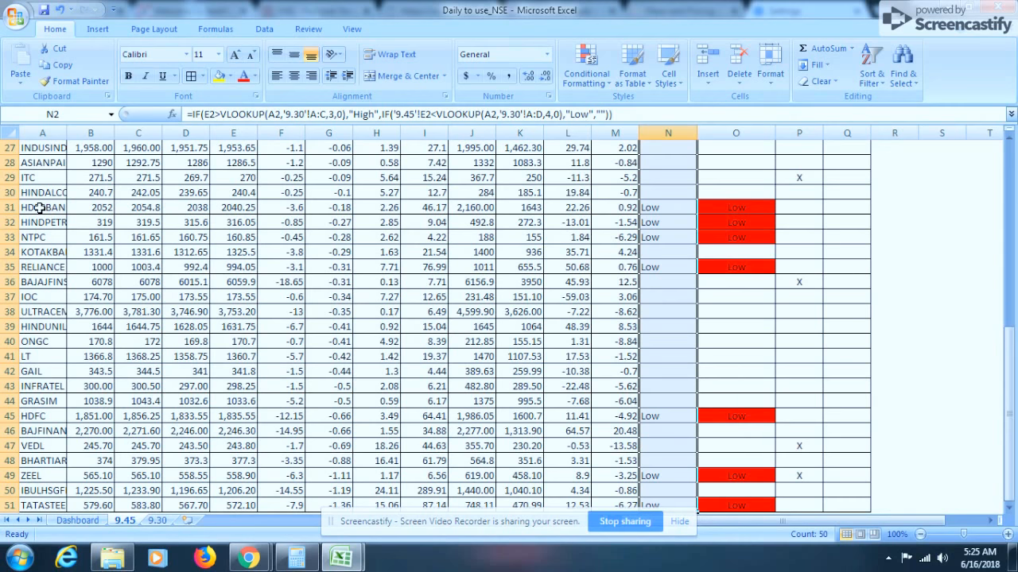
pyautogui.scroll(6, 697, 231)
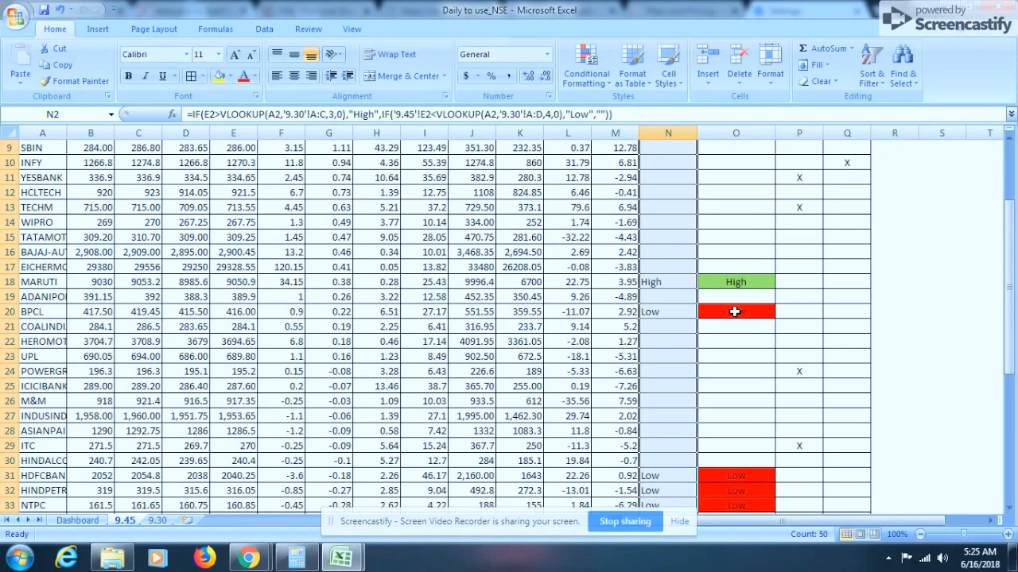
pyautogui.click(588, 79)
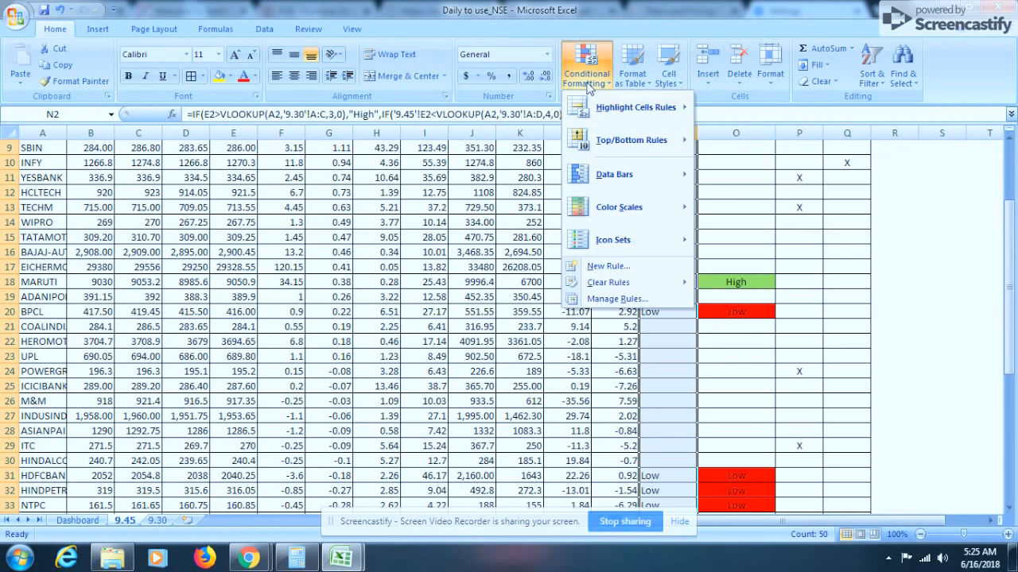
pyautogui.click(608, 266)
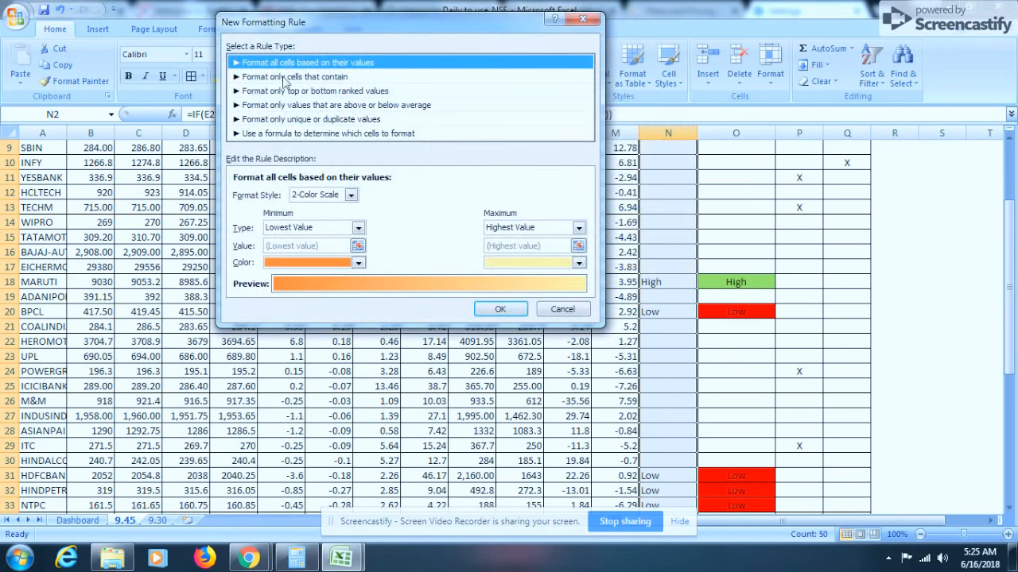
pyautogui.click(284, 77)
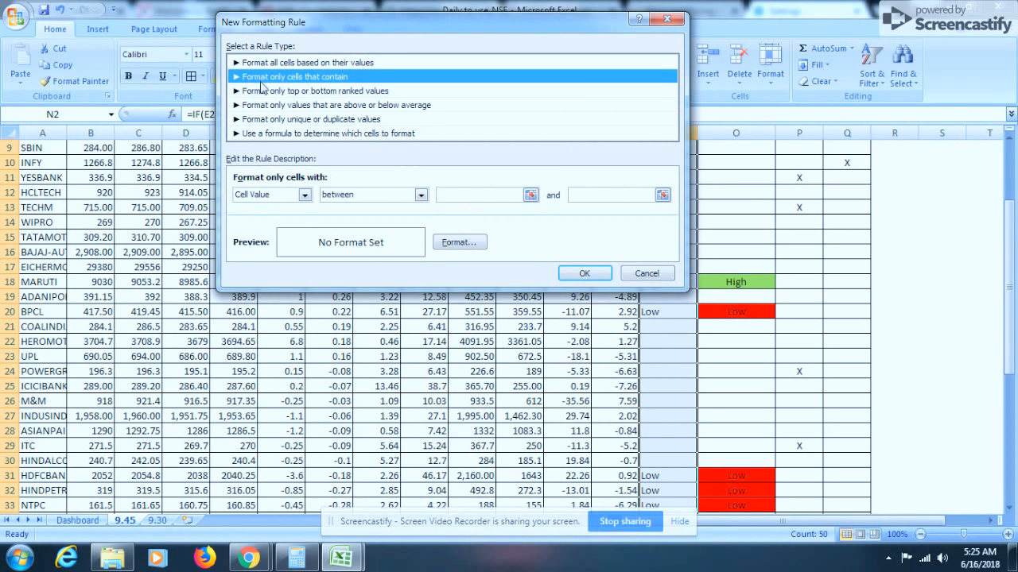
pyautogui.click(303, 195)
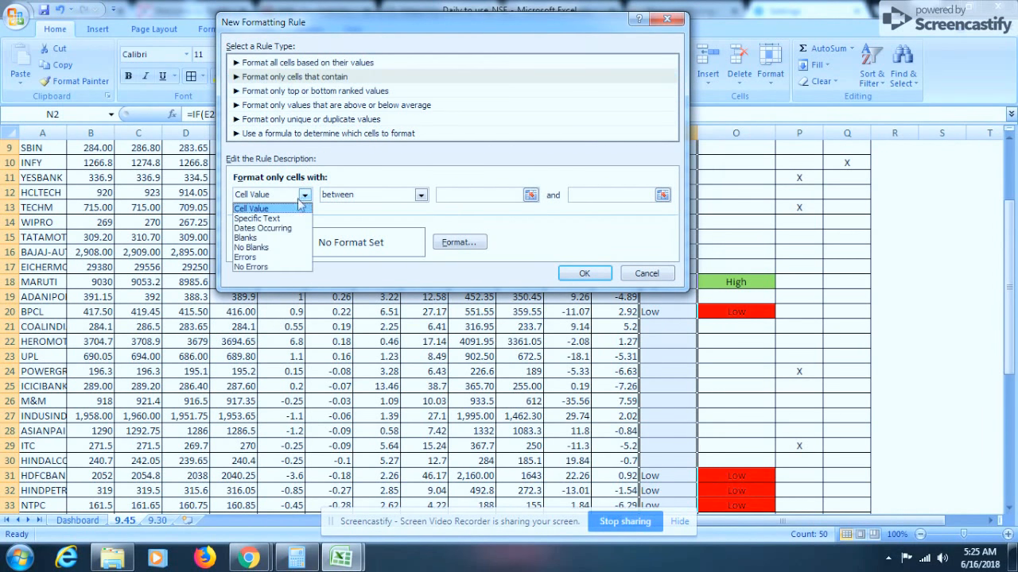
pyautogui.click(267, 219)
pyautogui.click(421, 196)
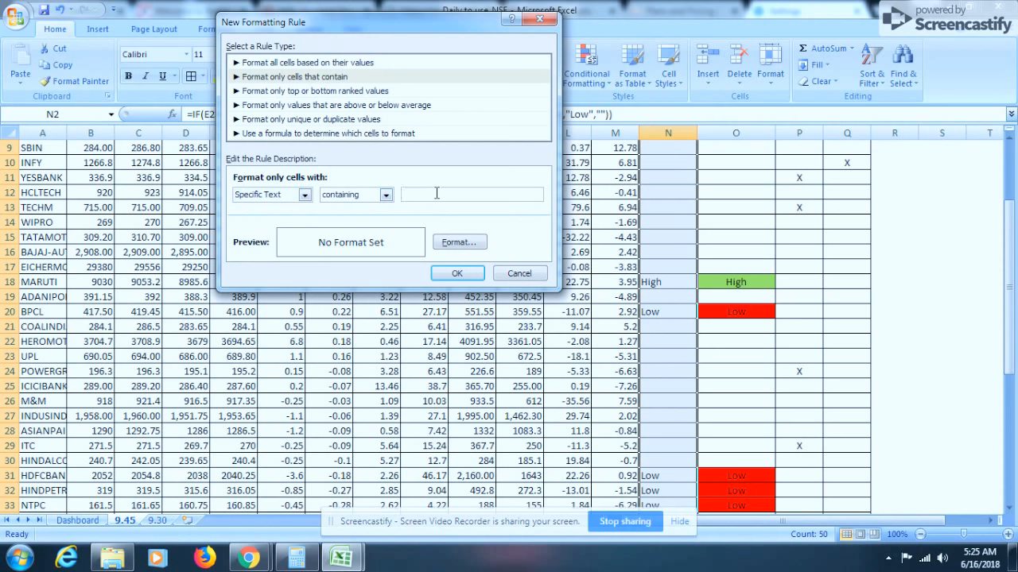
pyautogui.write('High')
pyautogui.click(458, 248)
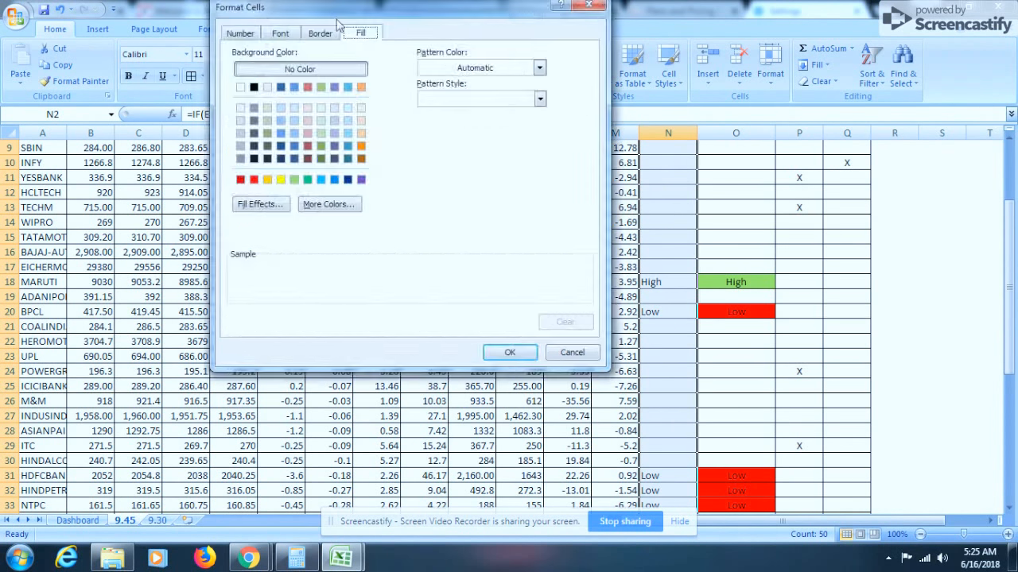
pyautogui.click(294, 179)
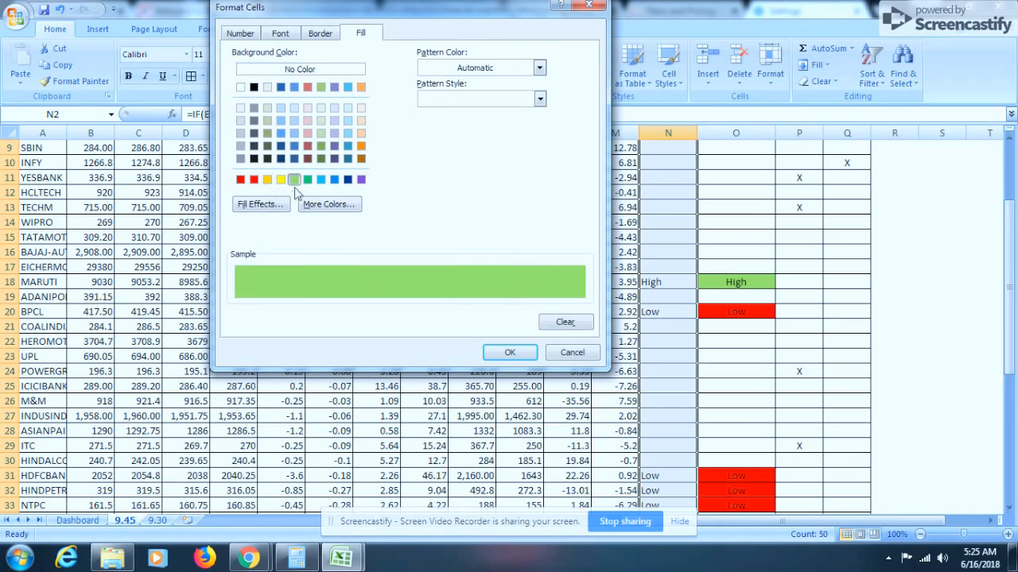
pyautogui.click(509, 352)
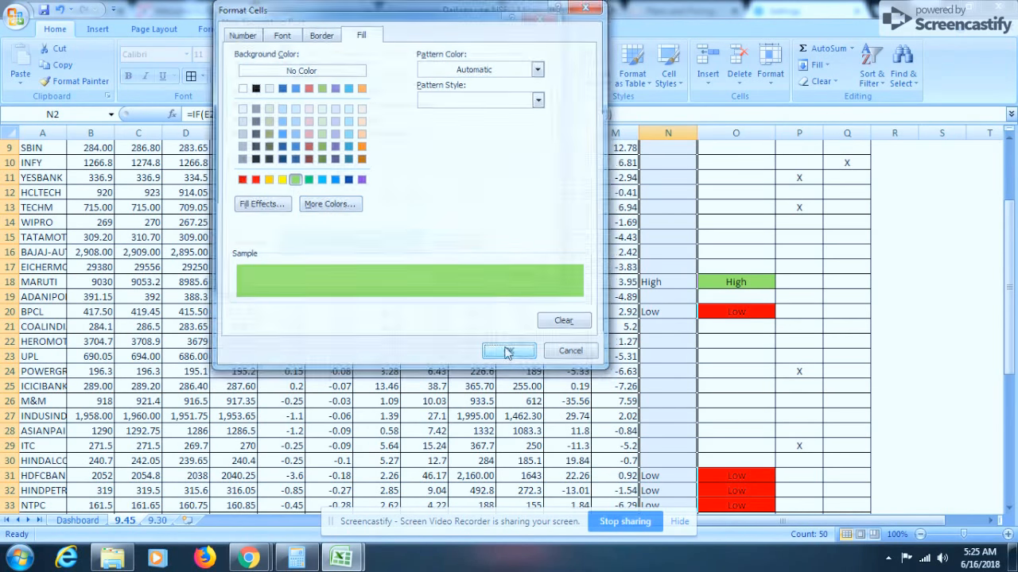
pyautogui.click(463, 274)
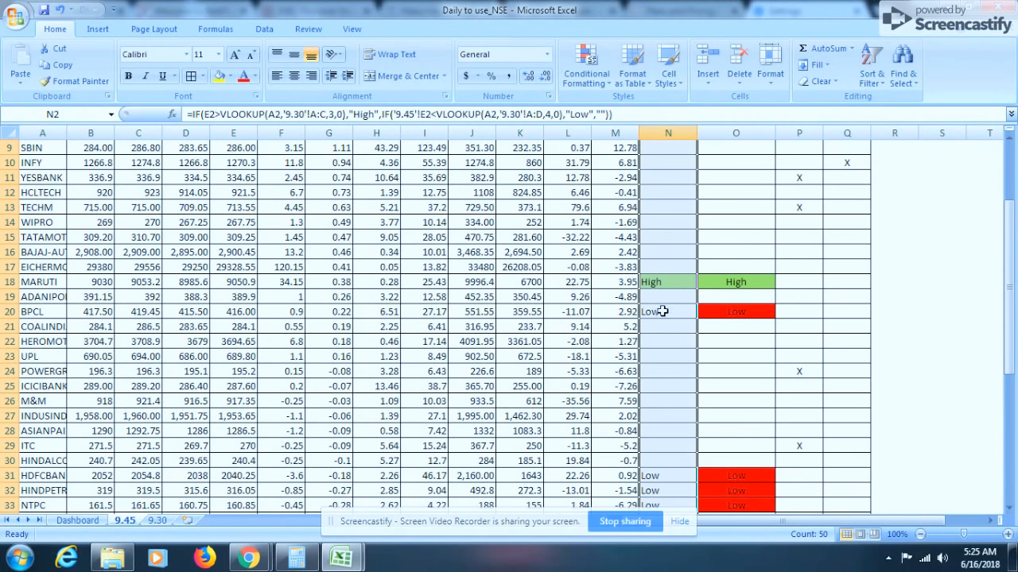
# Add a second conditional formatting rule giving cells containing "L" a red fill
pyautogui.click(587, 74)
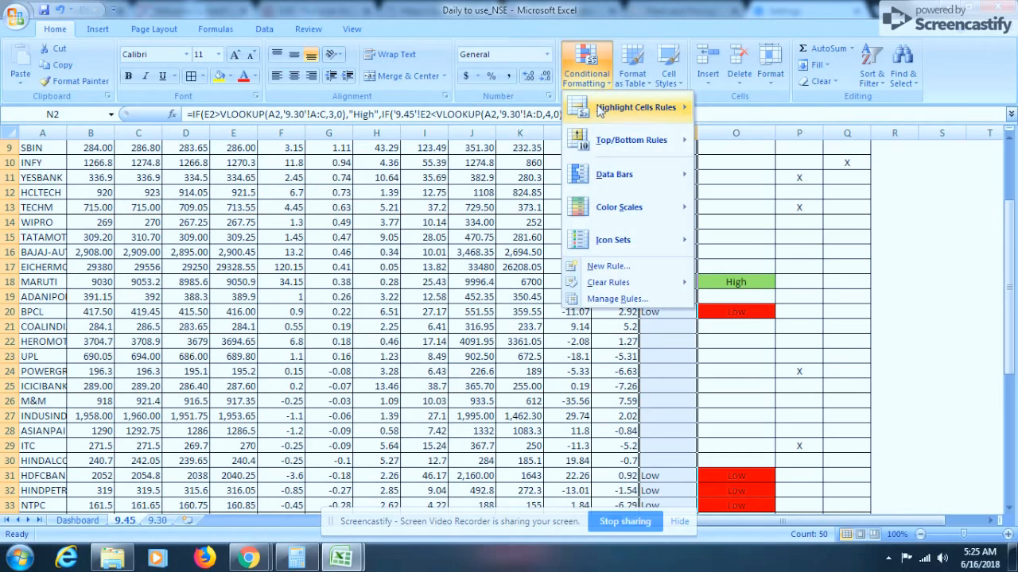
pyautogui.click(604, 265)
pyautogui.click(283, 63)
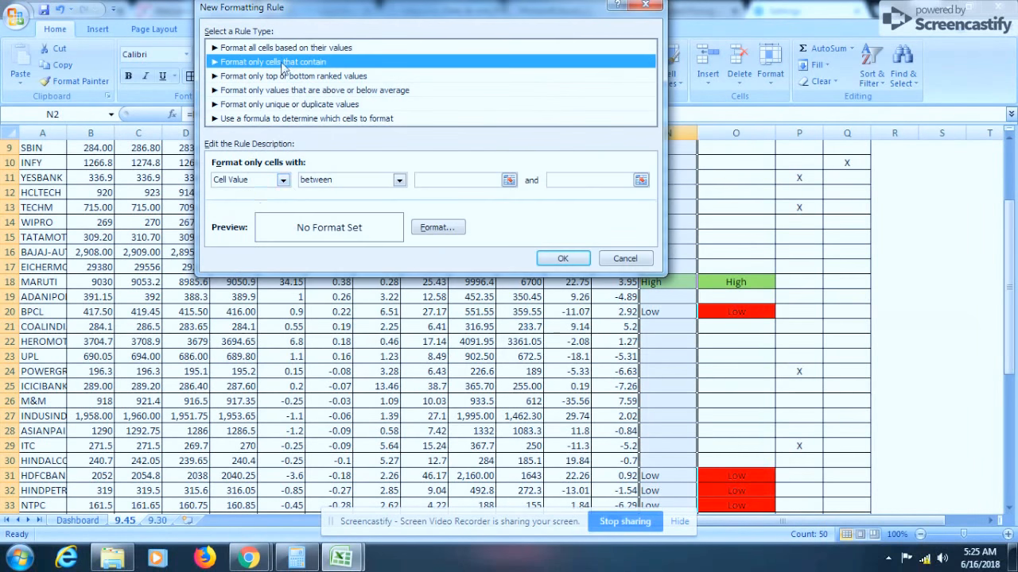
pyautogui.click(253, 181)
pyautogui.click(250, 195)
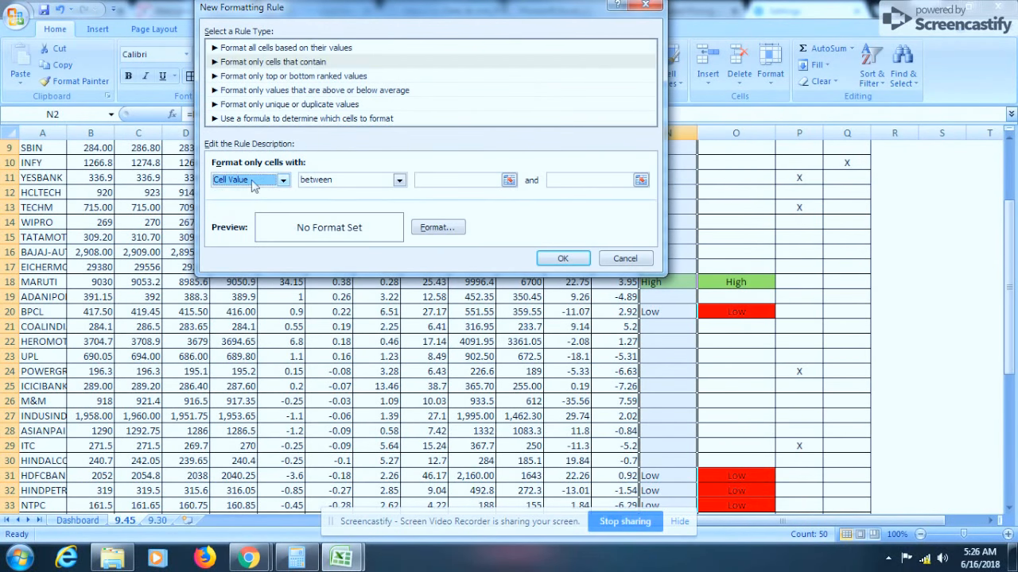
pyautogui.click(259, 179)
pyautogui.click(238, 203)
pyautogui.click(396, 181)
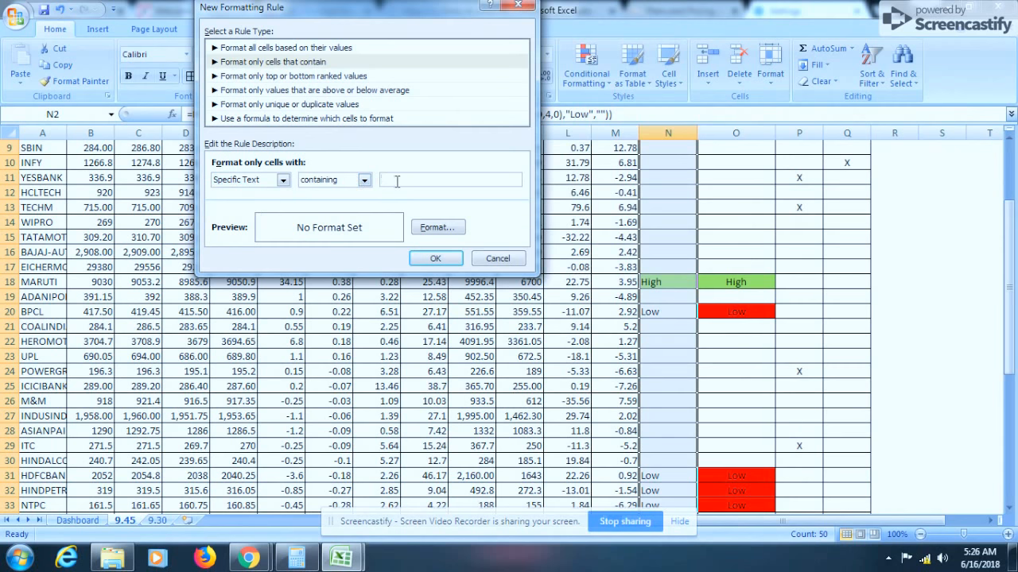
pyautogui.write('Low')
pyautogui.click(436, 227)
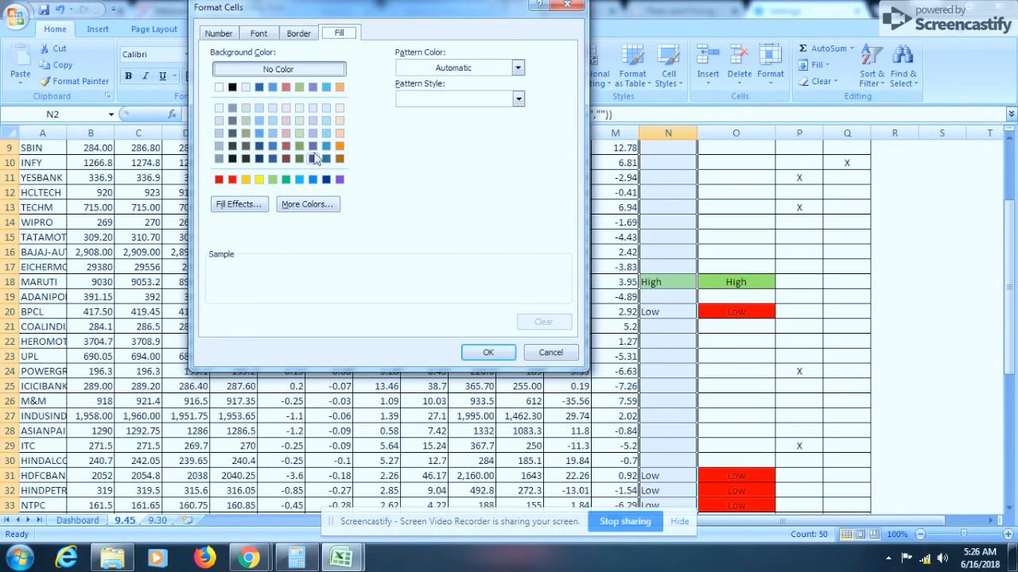
pyautogui.click(232, 179)
pyautogui.click(488, 352)
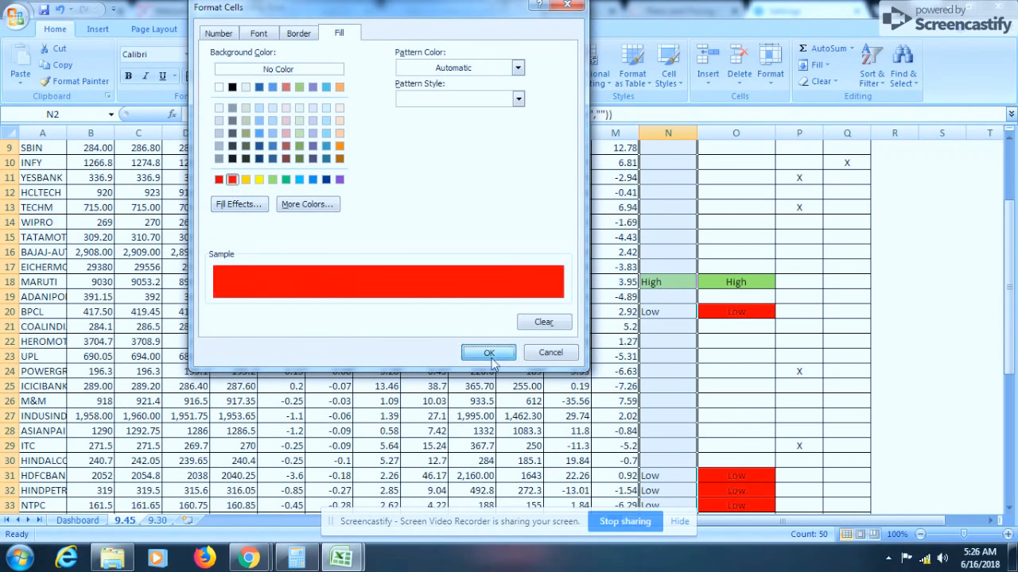
pyautogui.click(435, 259)
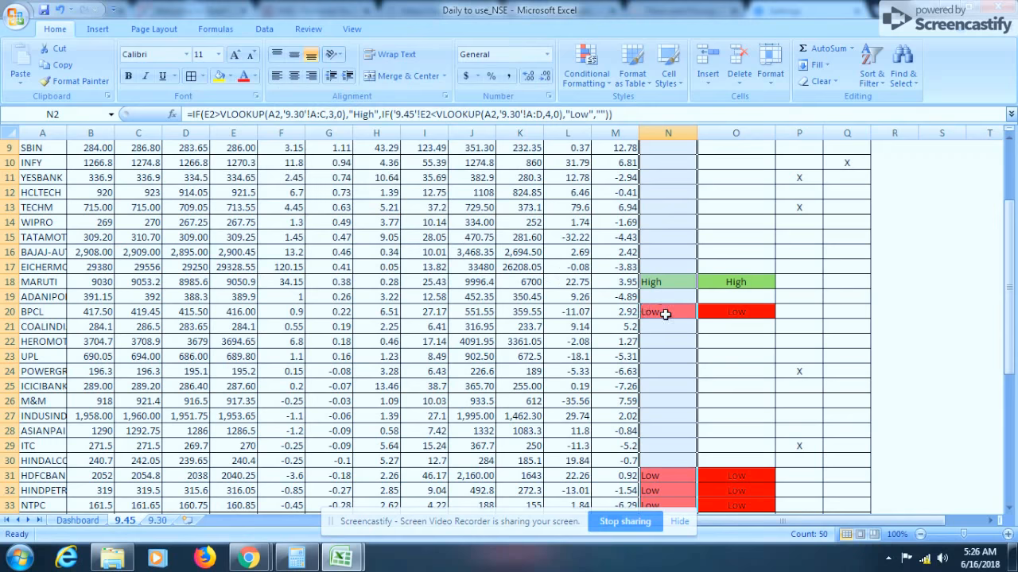
pyautogui.scroll(3, 668, 326)
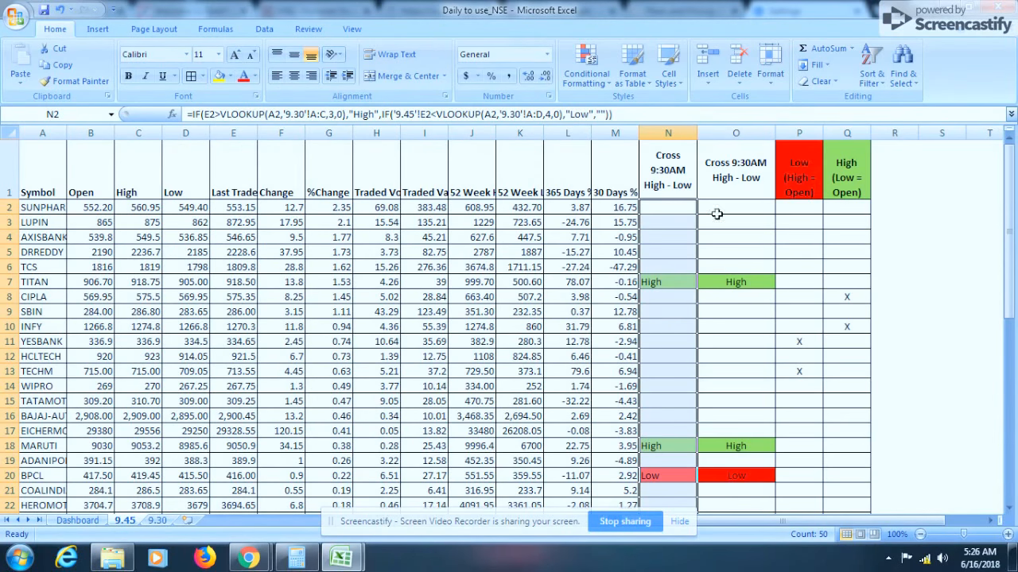
pyautogui.click(796, 204)
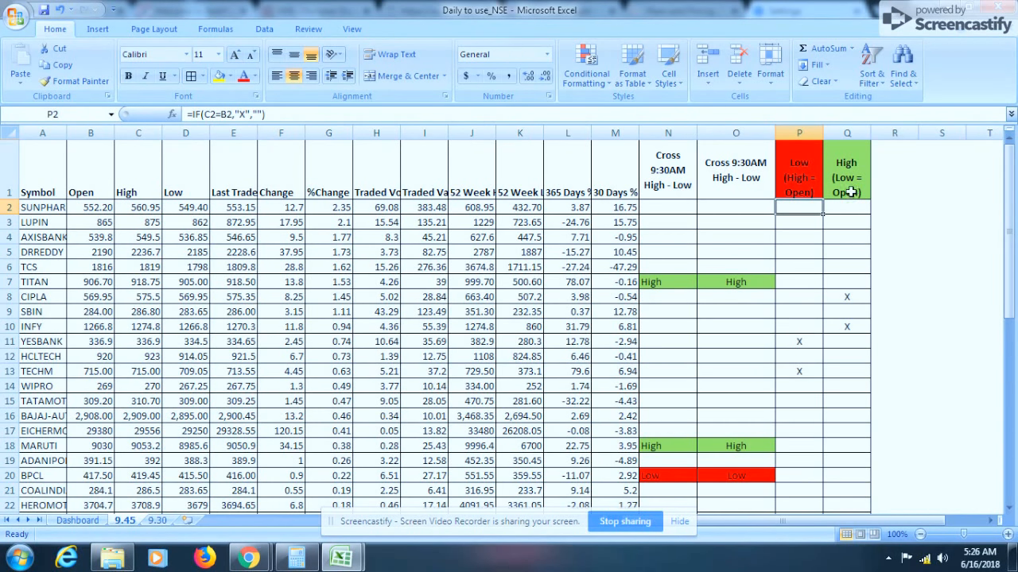
# Insert a new column at P and copy the "Low (High = Open)" header into P1
pyautogui.click(799, 129)
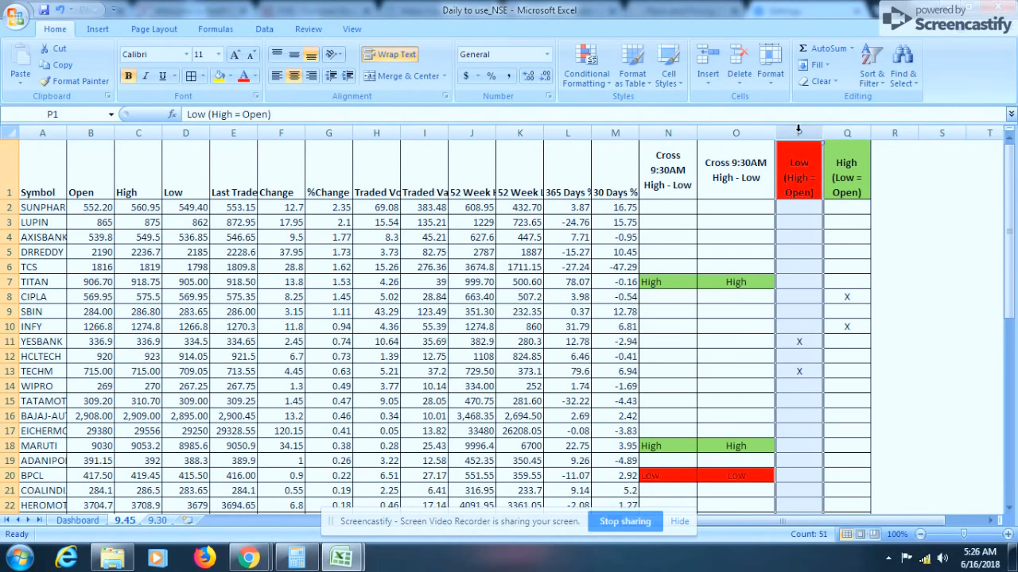
pyautogui.hotkey('ctrl', '+')
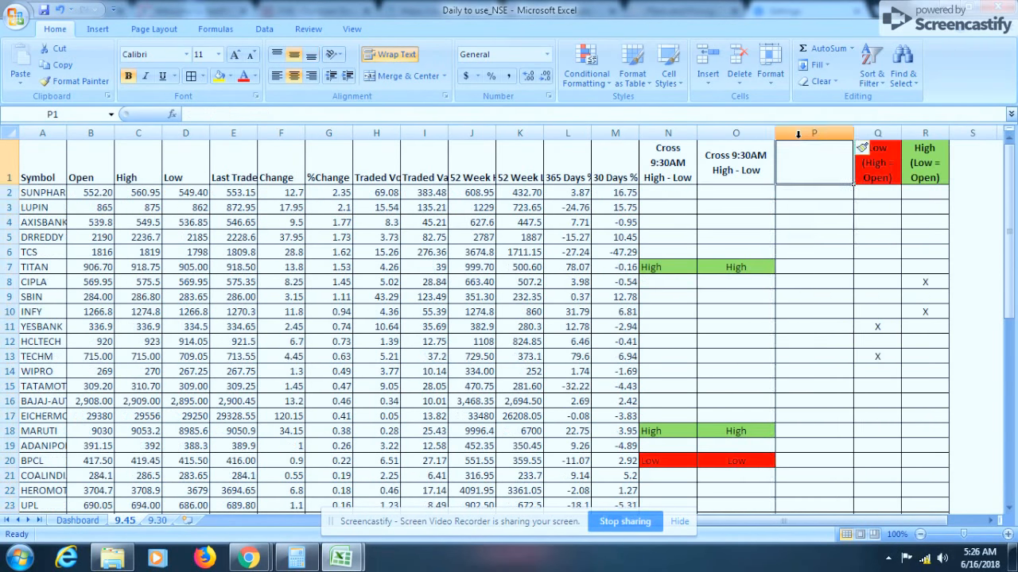
pyautogui.press('Down')
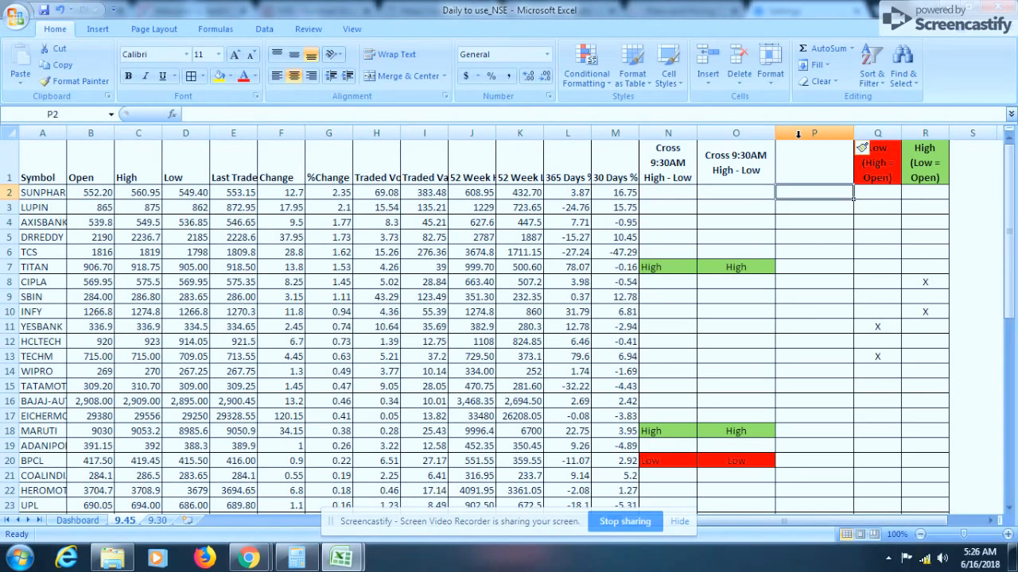
pyautogui.press('Right')
pyautogui.press('Left')
pyautogui.press('Up')
pyautogui.press('Right')
pyautogui.hotkey('ctrl', 'c')
pyautogui.press('Left')
pyautogui.press('Return')
pyautogui.press('Down')
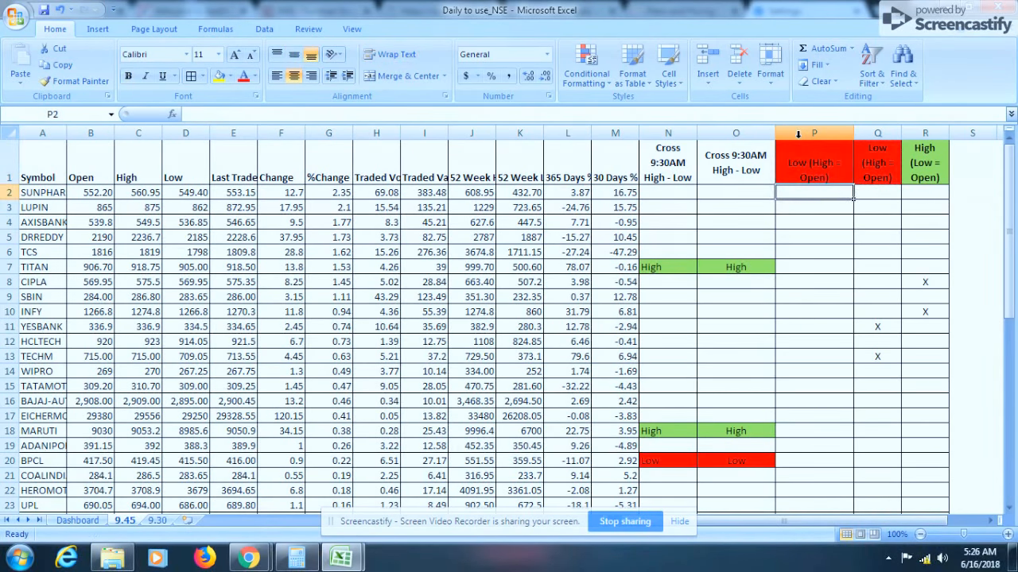
# Enter the formula =IF(C2=E2,"X","") in P2
pyautogui.write('=if')
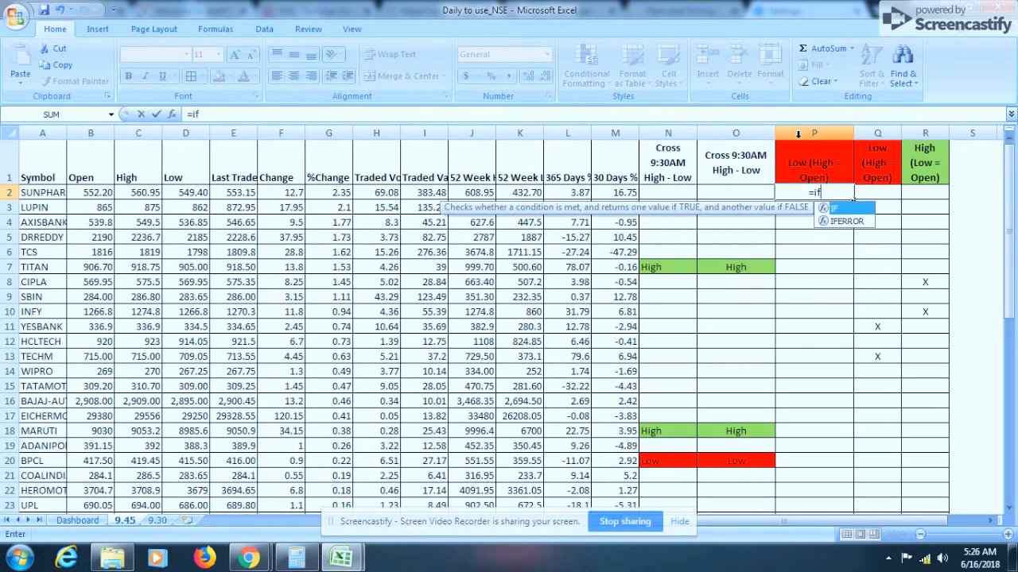
pyautogui.write('(')
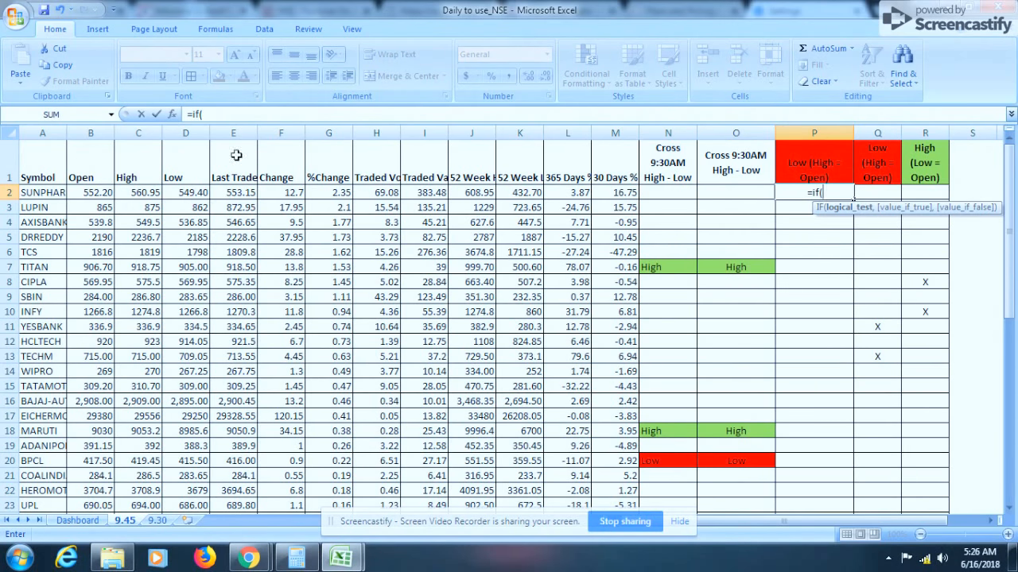
pyautogui.click(137, 193)
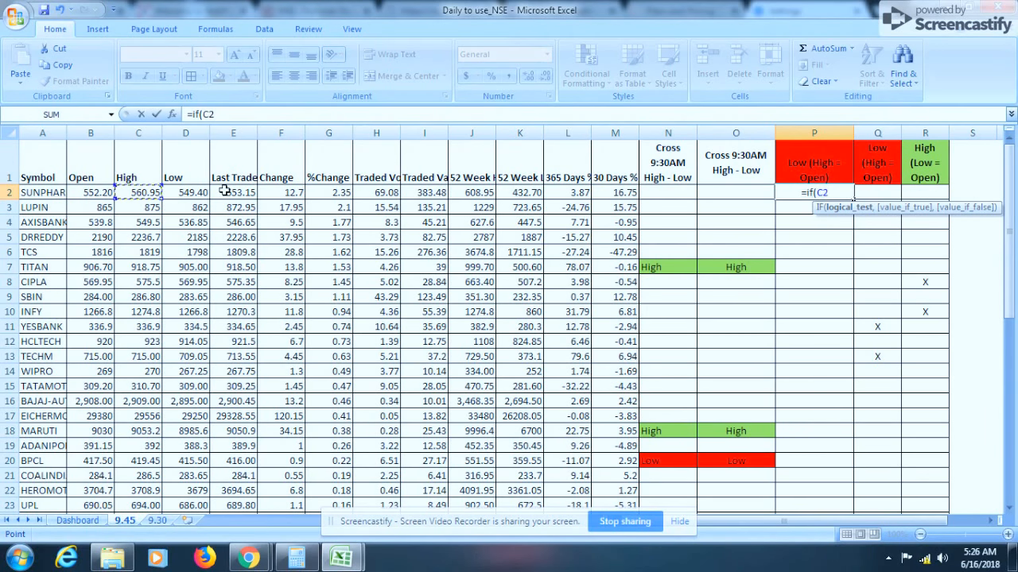
pyautogui.write('=')
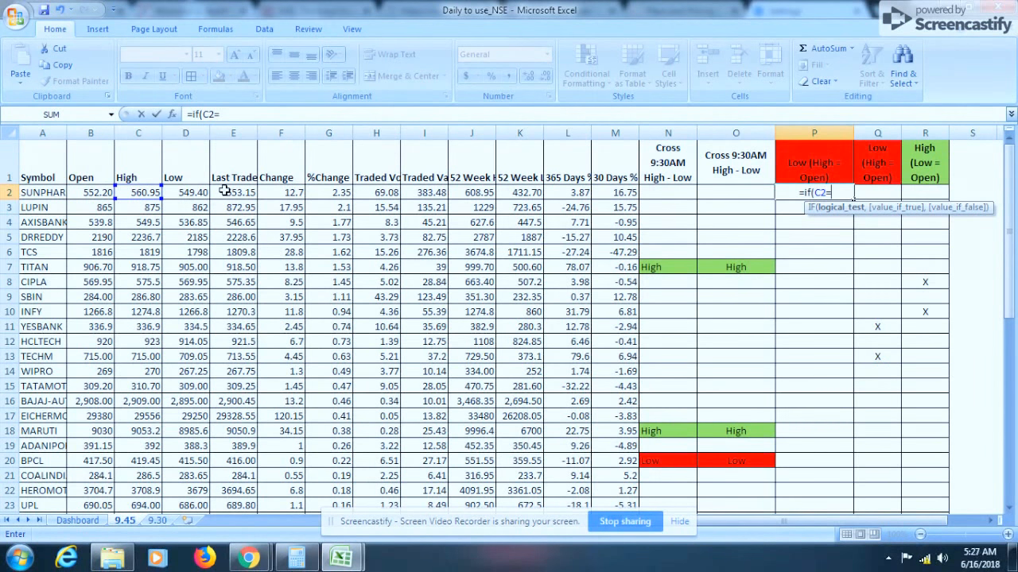
pyautogui.click(225, 191)
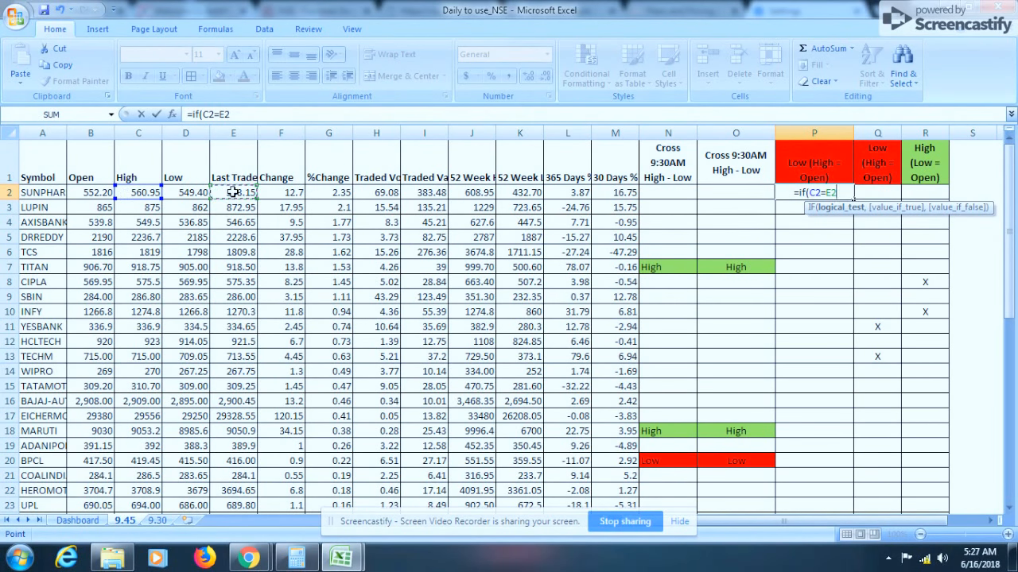
pyautogui.write(',')
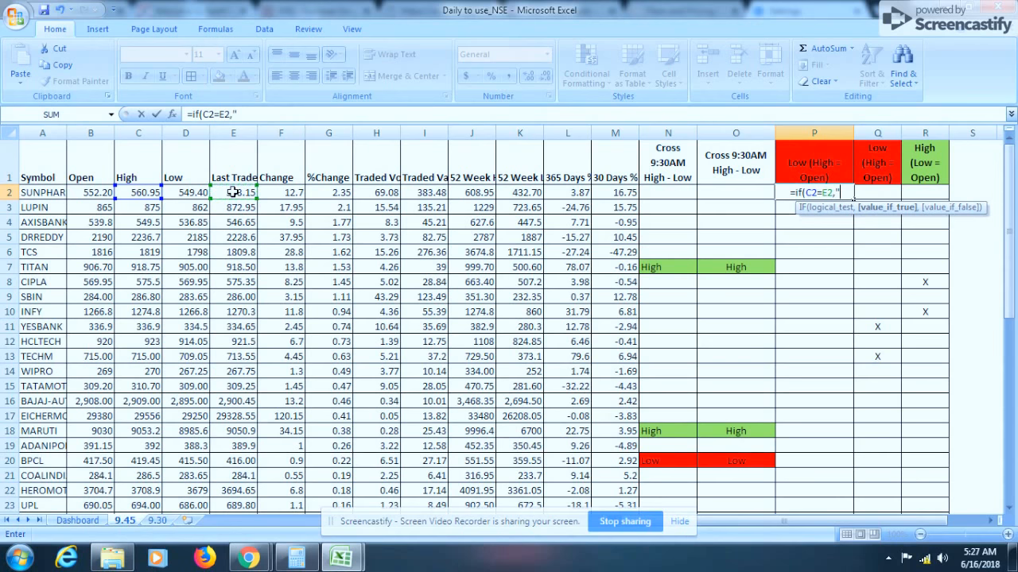
pyautogui.write('"X"')
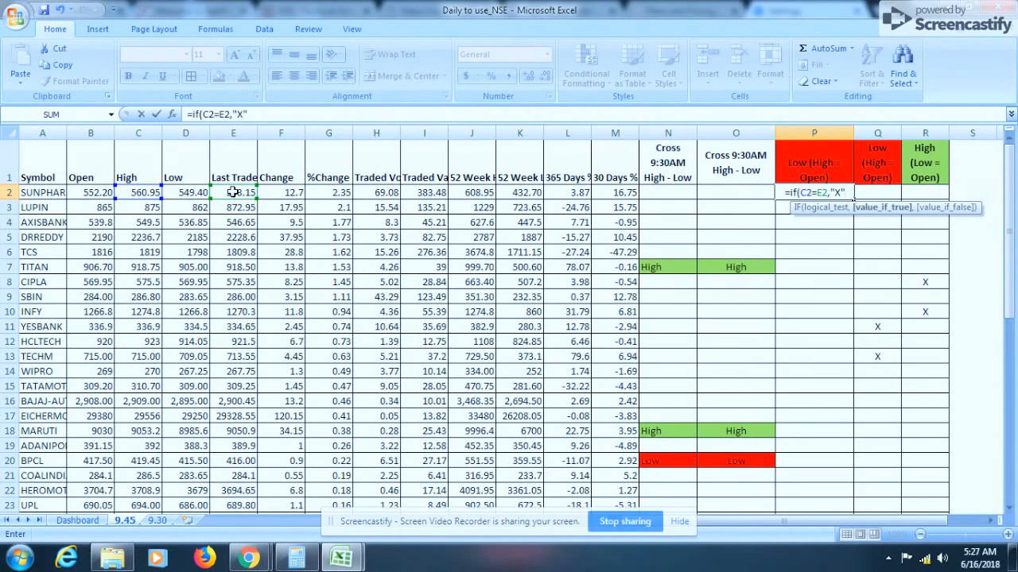
pyautogui.write(',""')
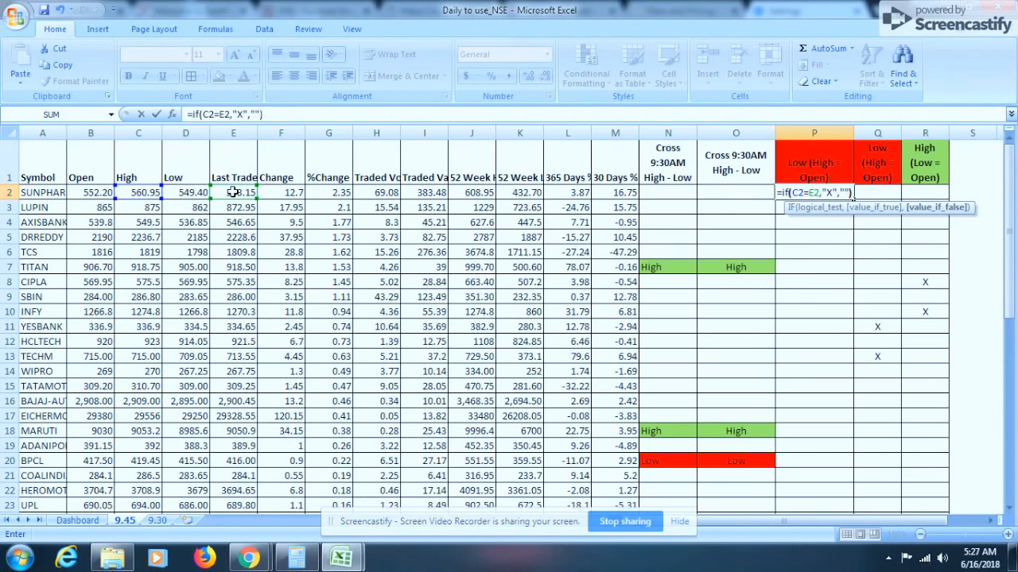
pyautogui.hotkey('ctrl', 'Return')
# Fill the P2 formula down the column and clear the extra copies in rows 52 and 53
pyautogui.hotkey('shift', 'Down')
pyautogui.hotkey('shift', 'Down')
pyautogui.hotkey('shift', 'Down')
pyautogui.hotkey('shift', 'Down')
pyautogui.hotkey('shift', 'Down')
pyautogui.hotkey('shift', 'Down')
pyautogui.hotkey('shift', 'Down')
pyautogui.hotkey('shift', 'Down')
pyautogui.hotkey('shift', 'Down')
pyautogui.hotkey('shift', 'Down')
pyautogui.hotkey('shift', 'Down')
pyautogui.hotkey('shift', 'Down')
pyautogui.hotkey('shift', 'Down')
pyautogui.hotkey('shift', 'Down')
pyautogui.hotkey('shift', 'Down')
pyautogui.hotkey('shift', 'Down')
pyautogui.hotkey('shift', 'Down')
pyautogui.hotkey('shift', 'Down')
pyautogui.hotkey('shift', 'Down')
pyautogui.hotkey('shift', 'Down')
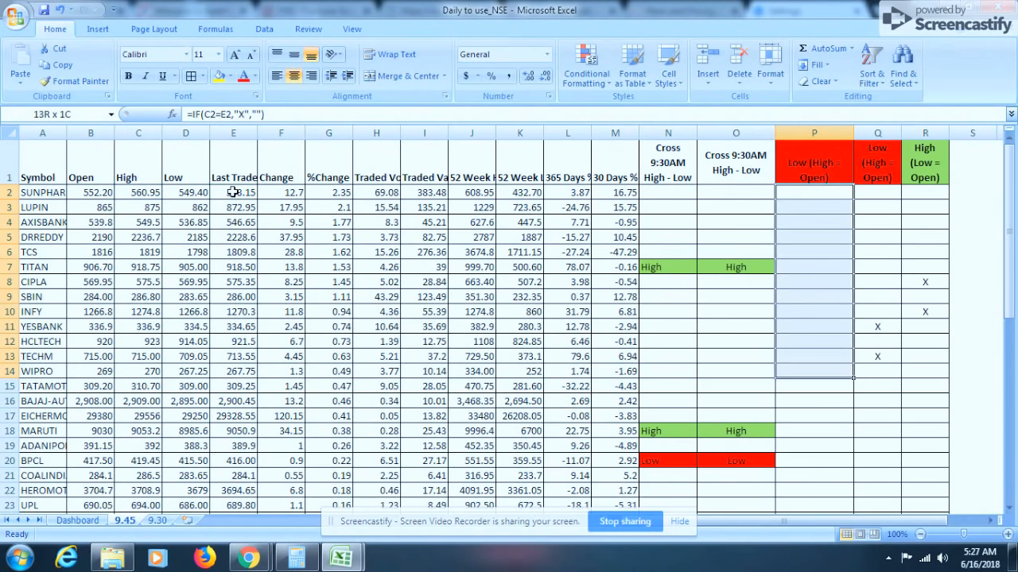
pyautogui.hotkey('shift', 'Down')
pyautogui.hotkey('shift', 'Down')
pyautogui.hotkey('shift', 'Down')
pyautogui.hotkey('shift', 'Down')
pyautogui.hotkey('shift', 'Down')
pyautogui.hotkey('shift', 'Down')
pyautogui.hotkey('shift', 'Down')
pyautogui.hotkey('shift', 'Down')
pyautogui.hotkey('shift', 'Down')
pyautogui.hotkey('shift', 'Down')
pyautogui.hotkey('shift', 'Down')
pyautogui.hotkey('shift', 'Down')
pyautogui.hotkey('shift', 'Down')
pyautogui.hotkey('shift', 'Down')
pyautogui.hotkey('shift', 'Down')
pyautogui.hotkey('shift', 'Down')
pyautogui.hotkey('shift', 'Down')
pyautogui.hotkey('shift', 'Down')
pyautogui.hotkey('shift', 'Down')
pyautogui.hotkey('shift', 'Down')
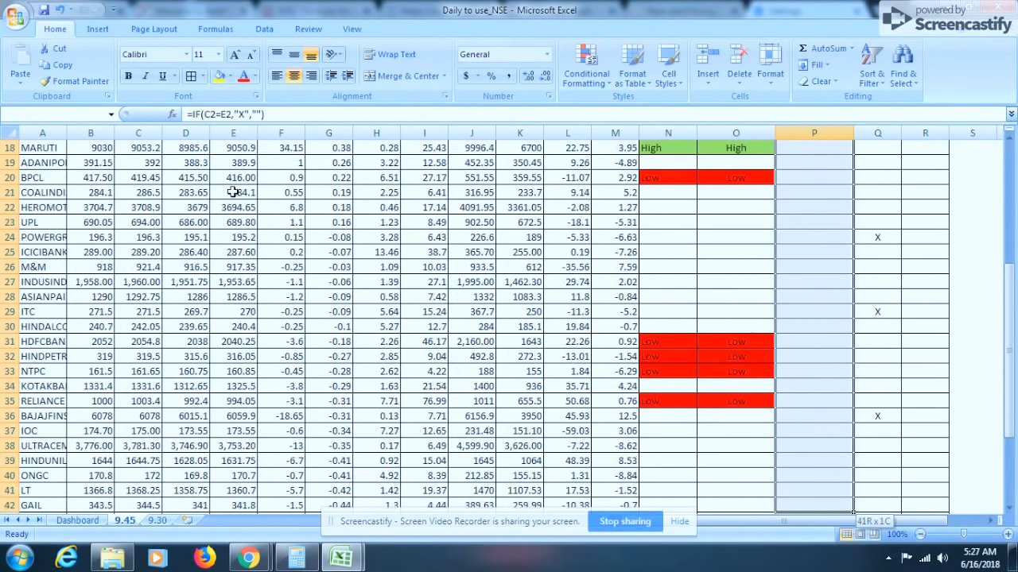
pyautogui.hotkey('shift', 'Down')
pyautogui.hotkey('shift', 'Down')
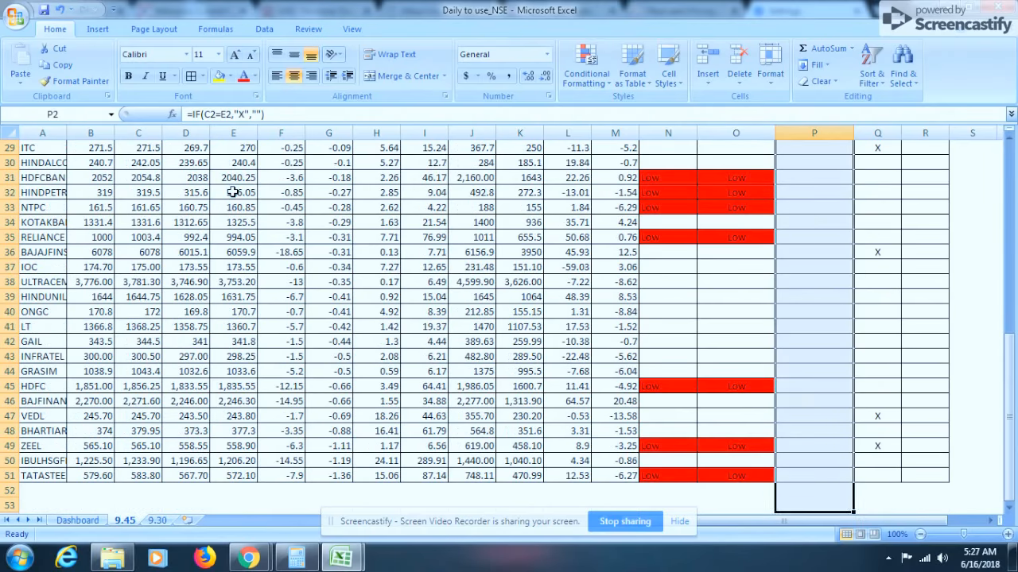
pyautogui.hotkey('ctrl', 'd')
pyautogui.press('Up')
pyautogui.press('Down')
pyautogui.press('End')
pyautogui.press('Down')
pyautogui.press('Up')
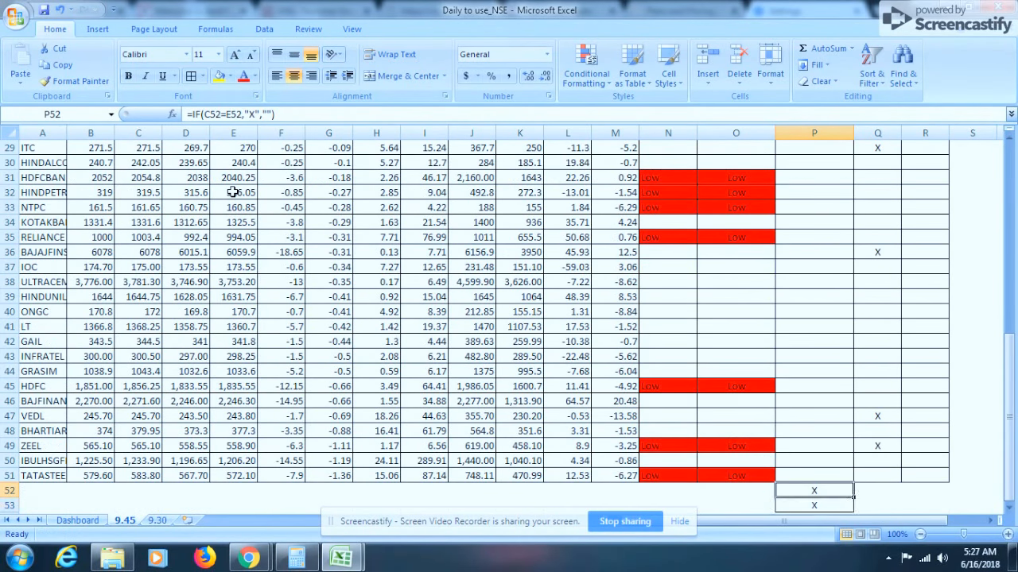
pyautogui.hotkey('shift', 'Down')
pyautogui.press('Delete')
# Turn on AutoFilter for the header row and open the filter list of the new P column
pyautogui.press('Up')
pyautogui.press('End')
pyautogui.press('Up')
pyautogui.press('Down')
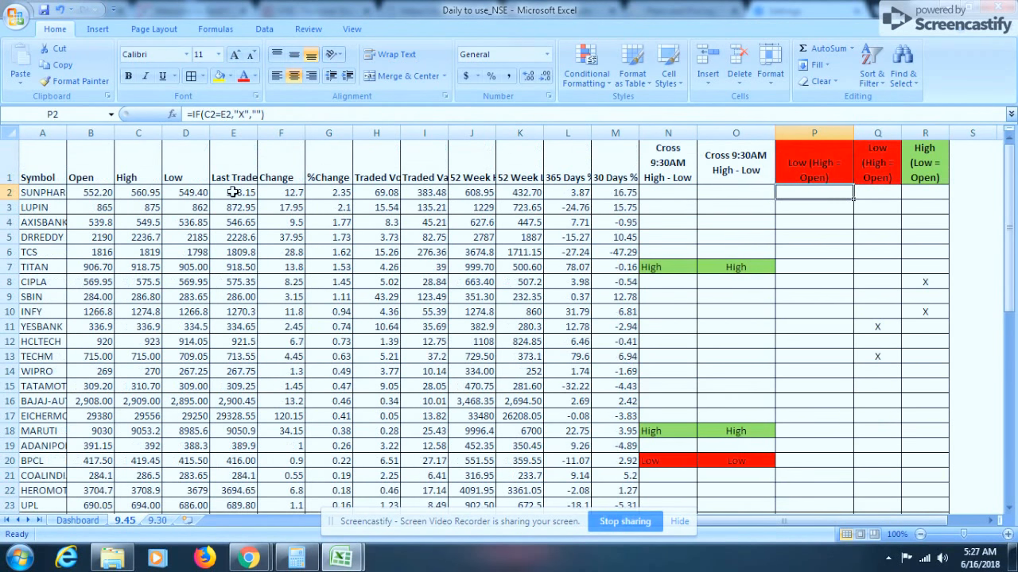
pyautogui.press('Up')
pyautogui.hotkey('shift', 'space')
pyautogui.hotkey('alt', 'd')
pyautogui.press('f')
pyautogui.press('f')
pyautogui.press('Right')
pyautogui.press('Left')
pyautogui.hotkey('alt', 'Down')
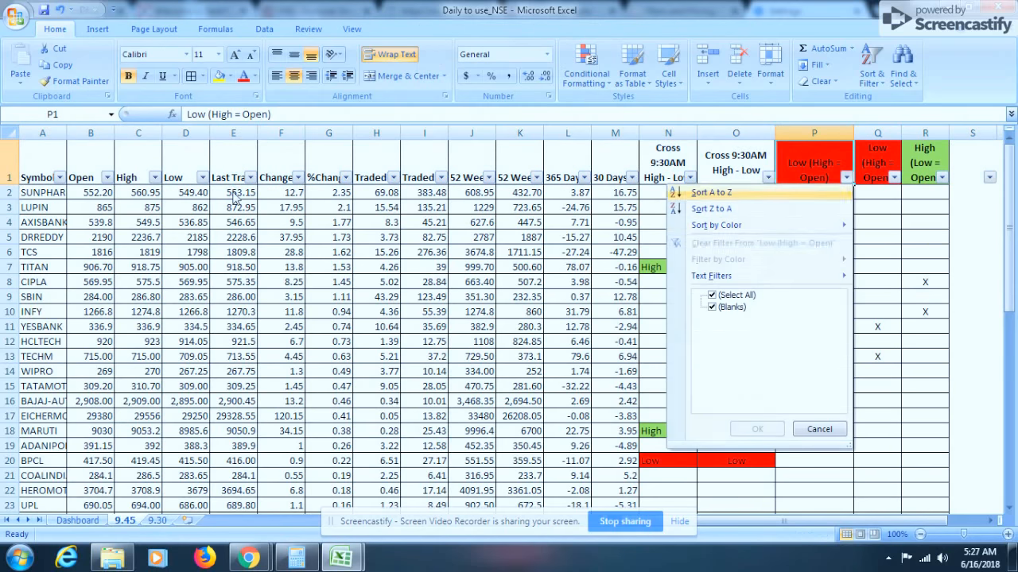
pyautogui.press('Escape')
# Compare the P2 and Q2 formulas, then replace P2's formula with =IF(B2=C2,"X","")
pyautogui.press('Down')
pyautogui.press('Right')
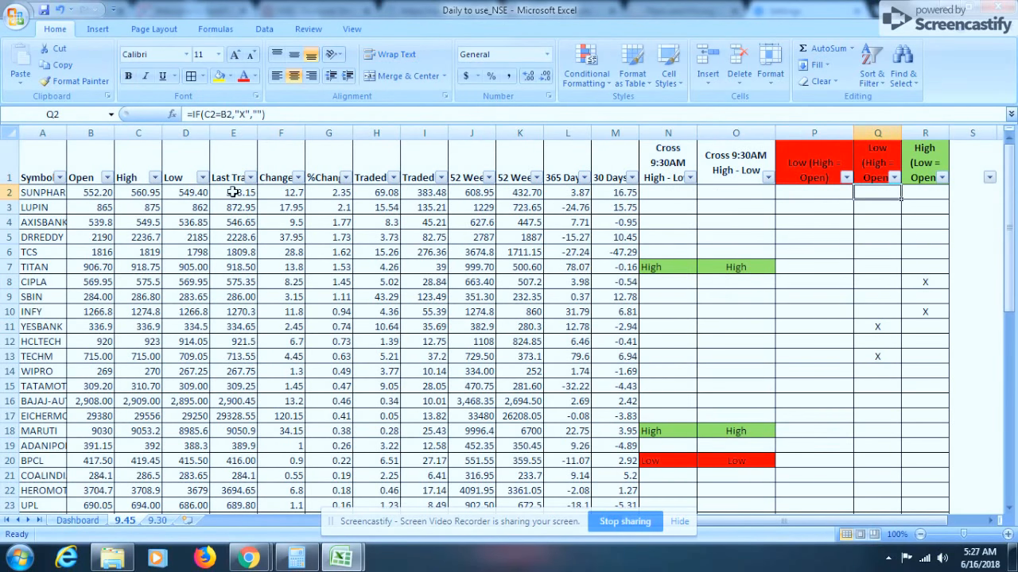
pyautogui.press('Left')
pyautogui.press('F2')
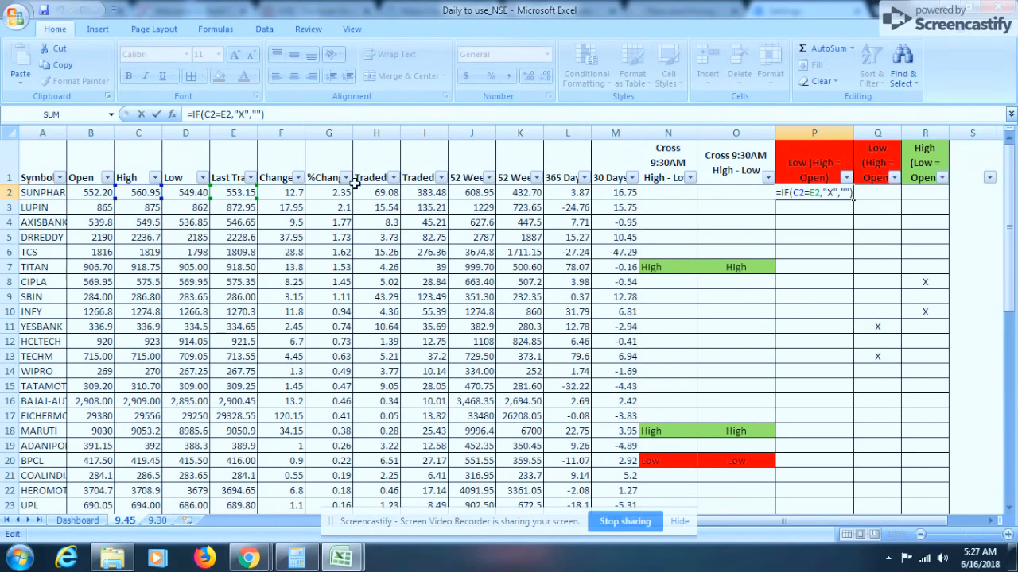
pyautogui.click(876, 198)
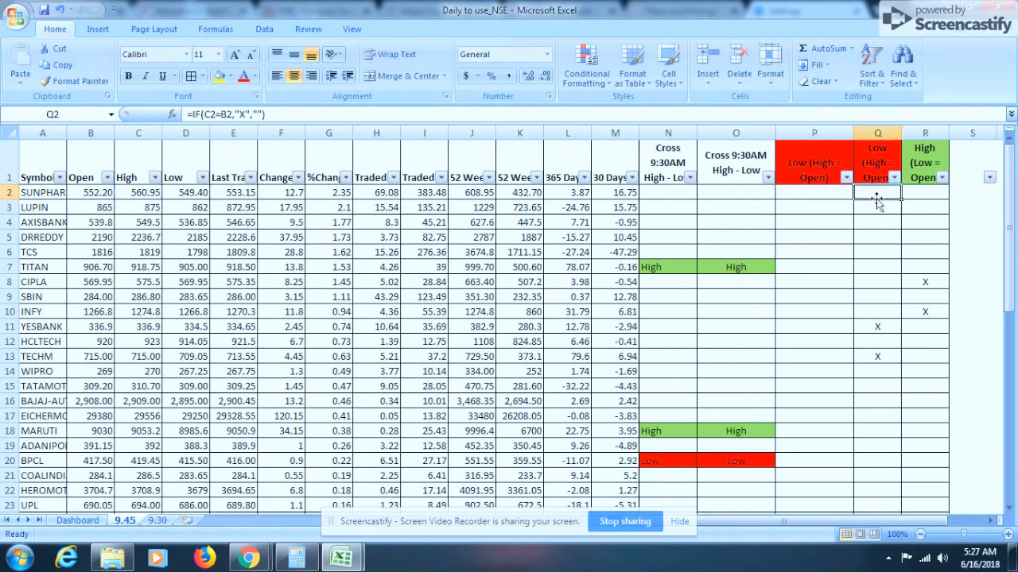
pyautogui.doubleClick(854, 199)
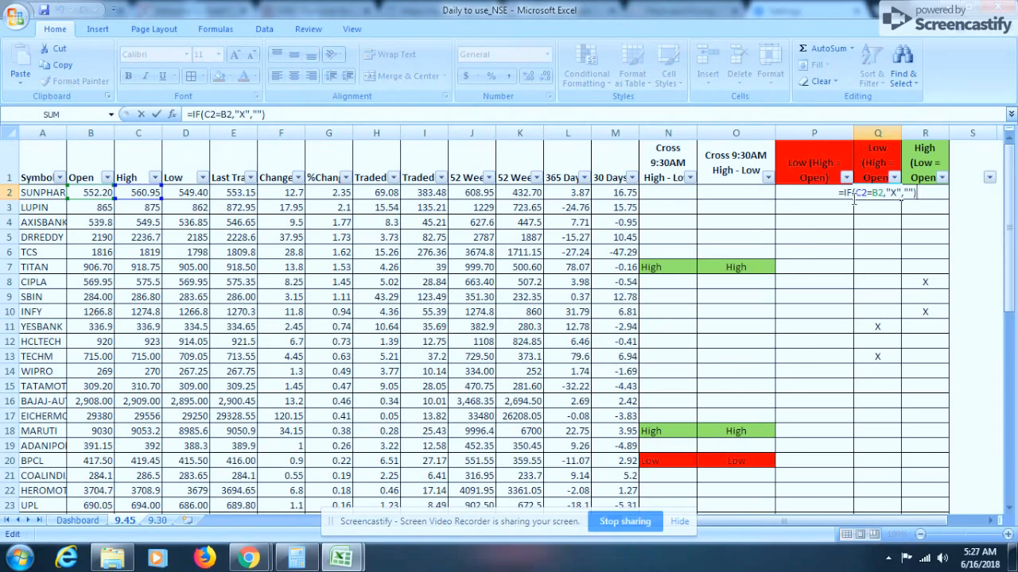
pyautogui.click(853, 199)
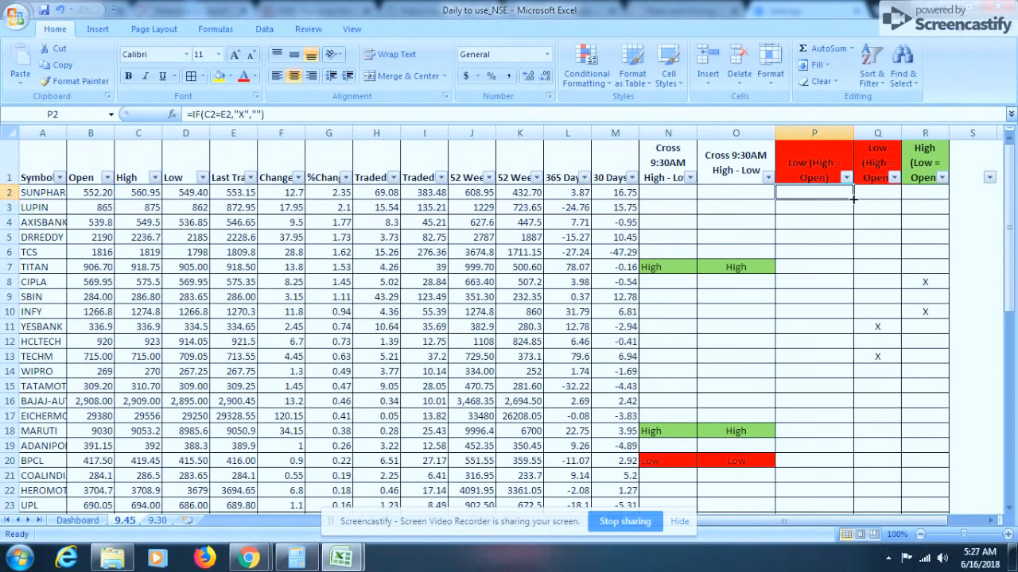
pyautogui.write('=')
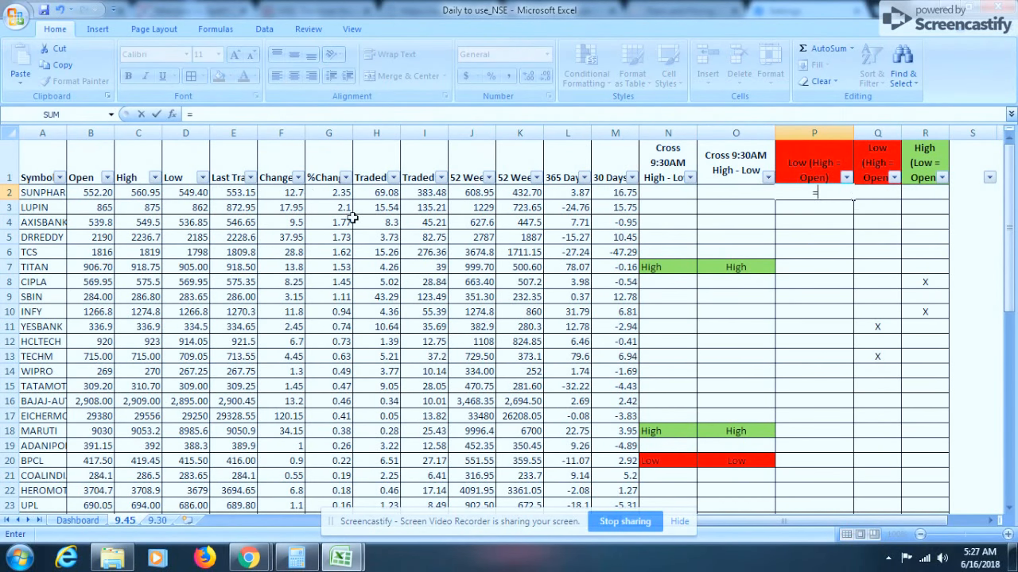
pyautogui.write('IF(')
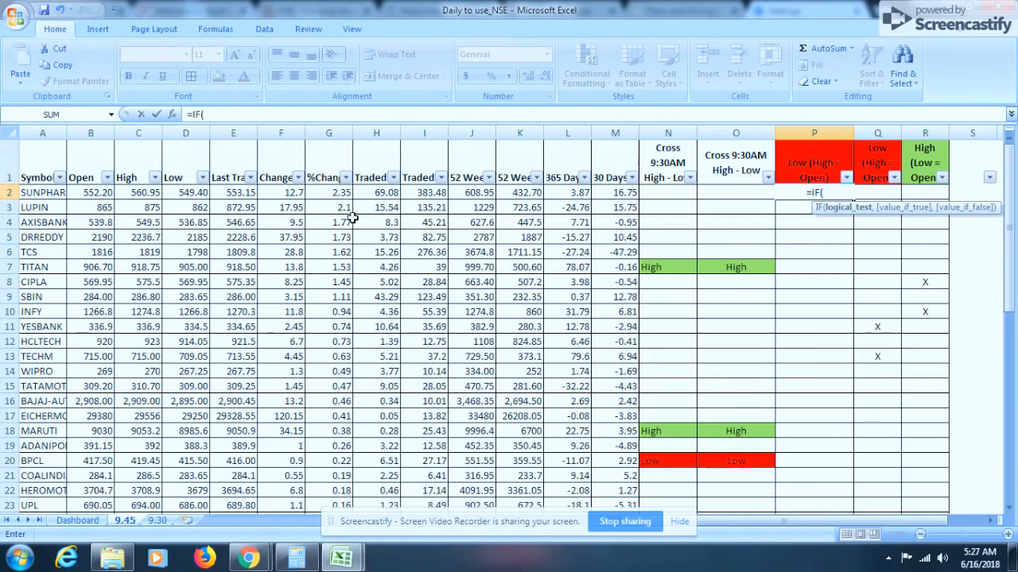
pyautogui.click(91, 192)
pyautogui.write('=')
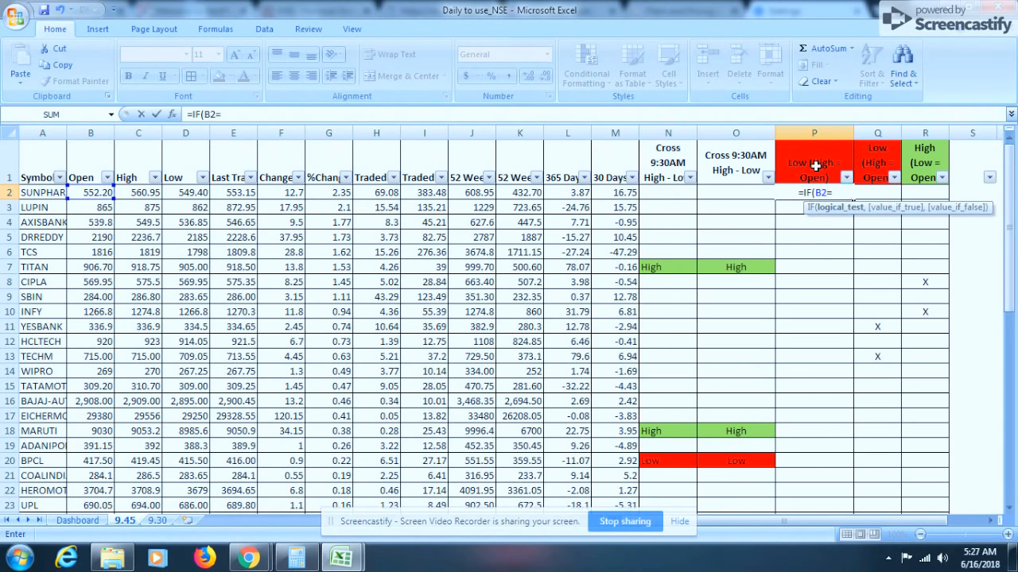
pyautogui.click(134, 193)
pyautogui.write(',')
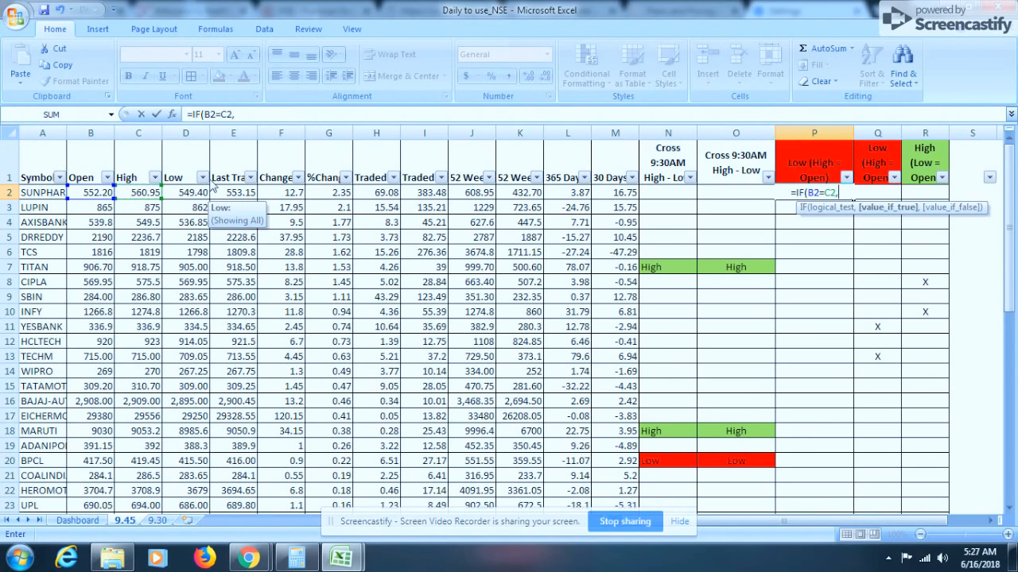
pyautogui.write('"')
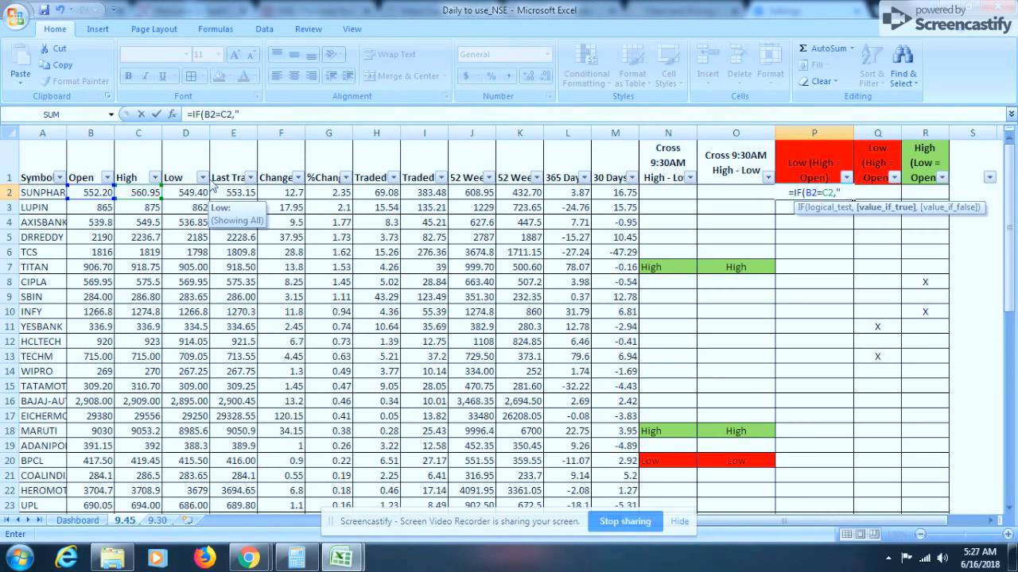
pyautogui.write('X"')
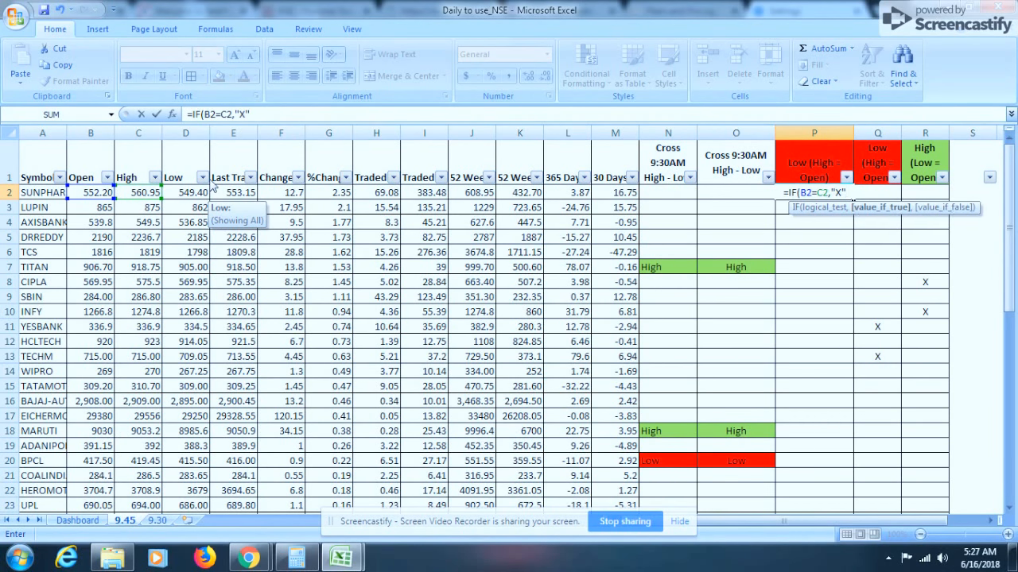
pyautogui.write(',"")')
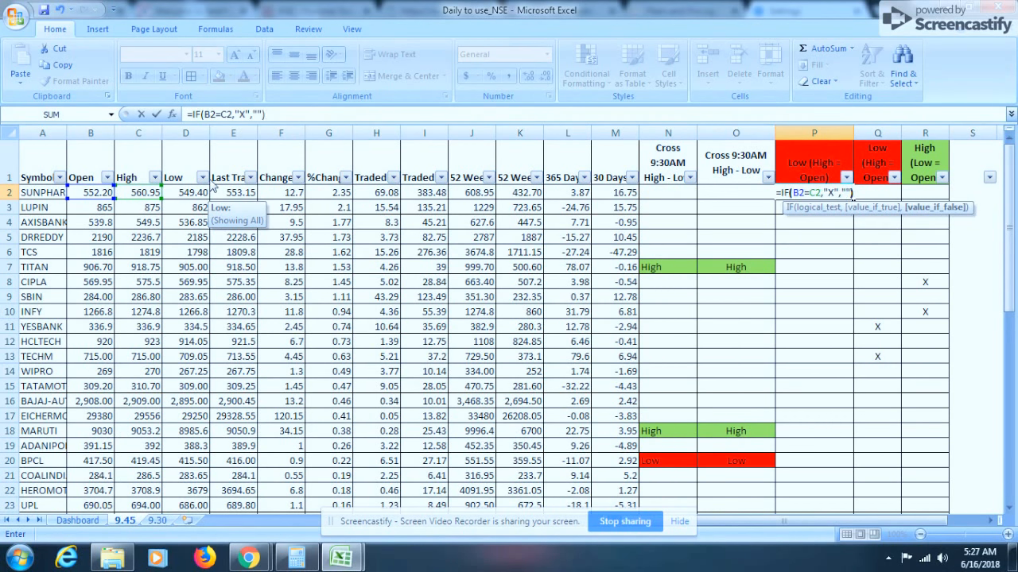
pyautogui.hotkey('ctrl', 'Return')
# Fill the P2 formula down through row 51 and check the Open and High values of flagged rows 11 and 13
pyautogui.hotkey('ctrl', 'shift', 'Down')
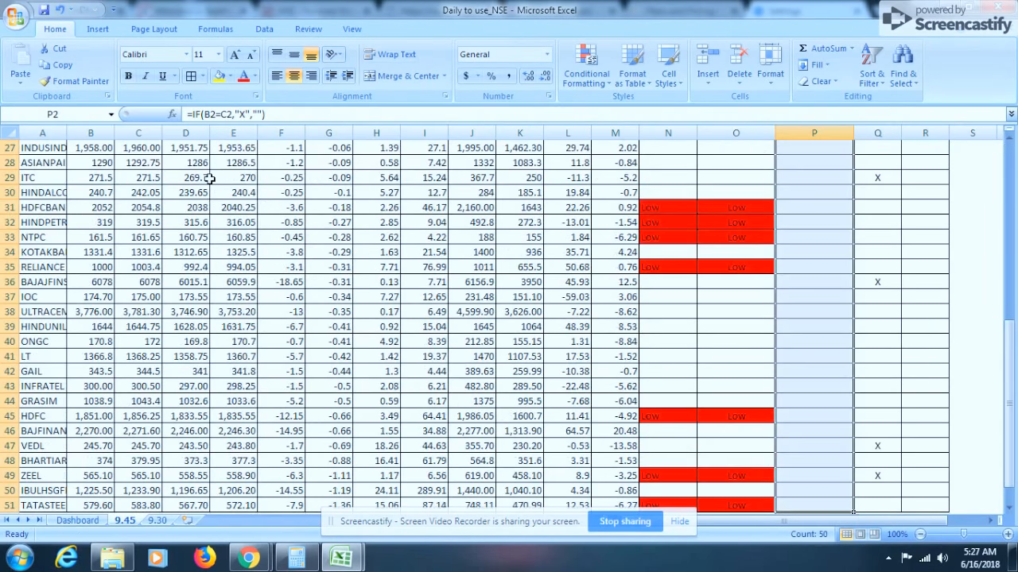
pyautogui.hotkey('ctrl', 'd')
pyautogui.hotkey('ctrl', 'Up')
pyautogui.press('Down')
pyautogui.press('Down')
pyautogui.press('Down')
pyautogui.press('Down')
pyautogui.press('Down')
pyautogui.press('Down')
pyautogui.press('Down')
pyautogui.press('Down')
pyautogui.press('Down')
pyautogui.press('Down')
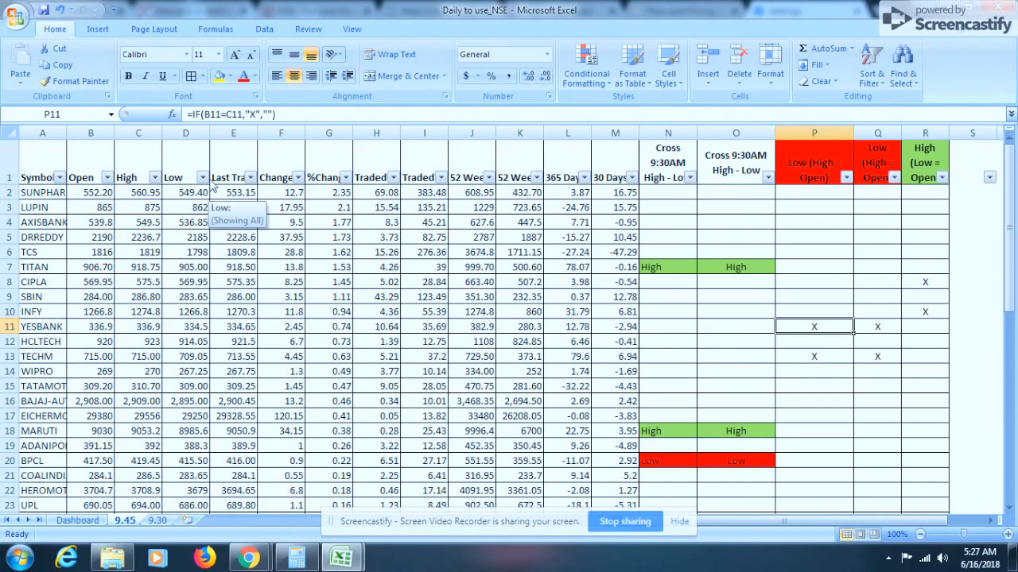
pyautogui.hotkey('shift', 'Home')
pyautogui.click(135, 327)
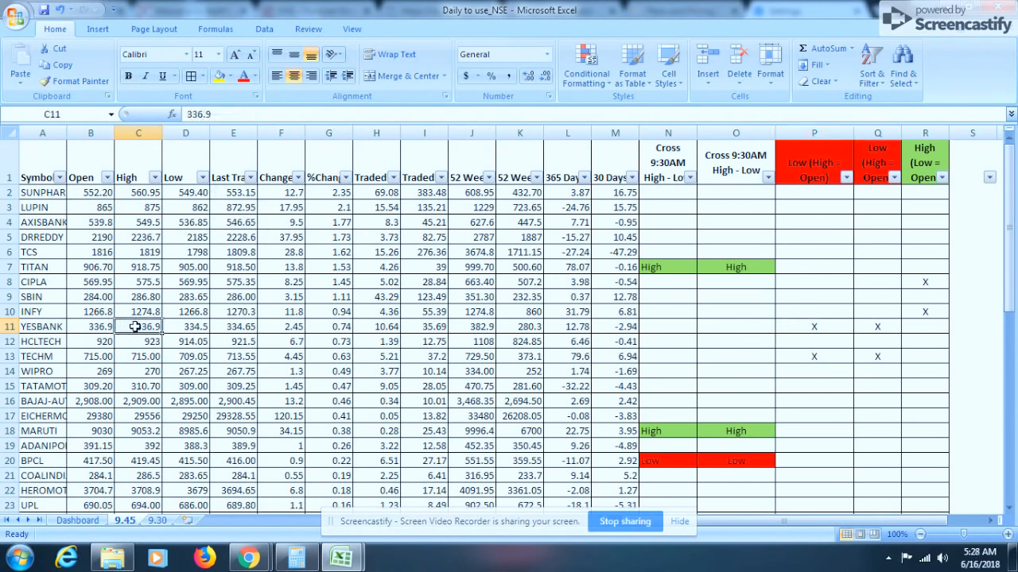
pyautogui.keyDown('shift'); pyautogui.click(89, 326); pyautogui.keyUp('shift')
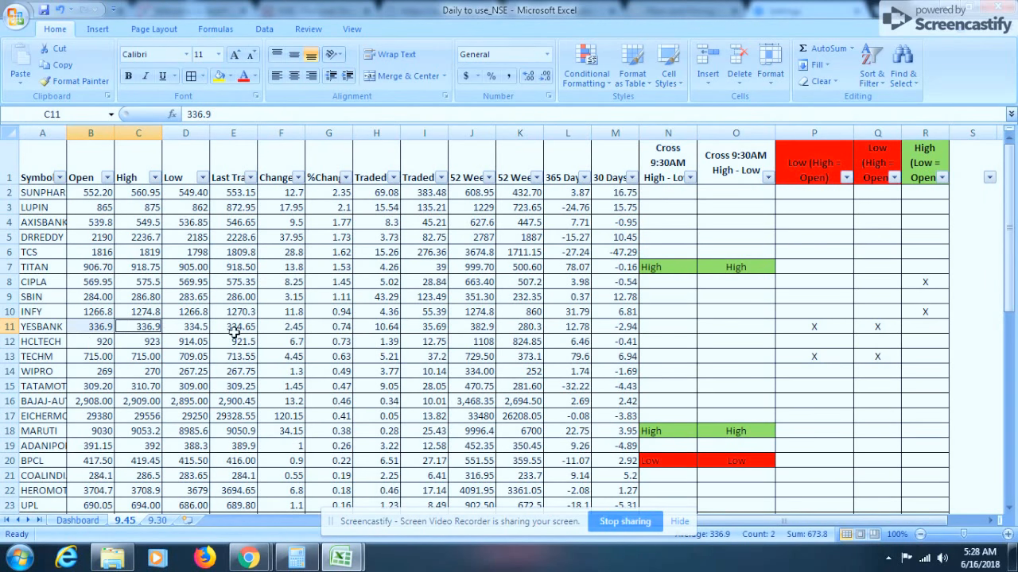
pyautogui.click(808, 354)
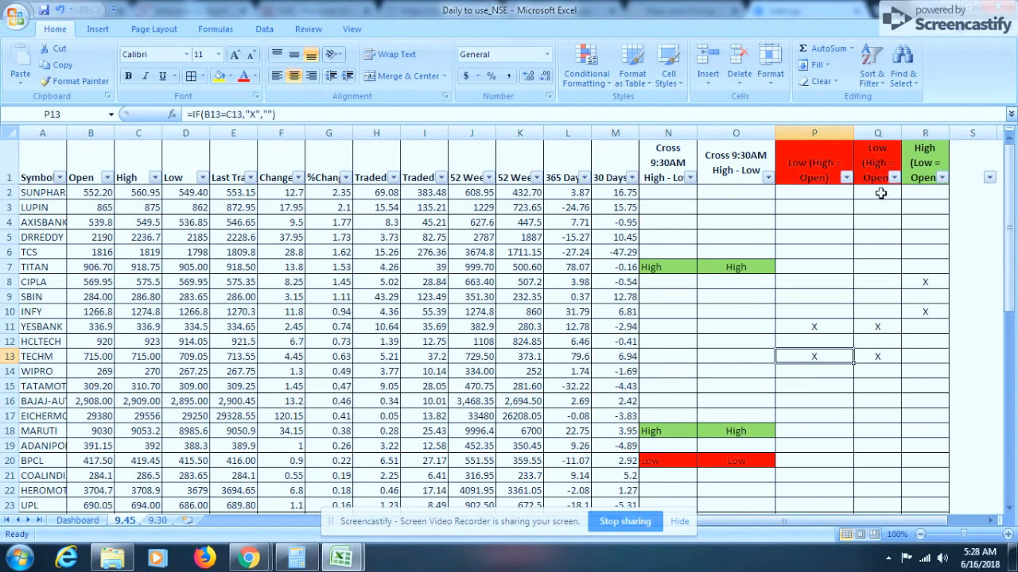
# Inspect the R2 formula on the 9.45 sheet and the Advances COUNTIF formula in C4 of the Dashboard sheet
pyautogui.click(923, 191)
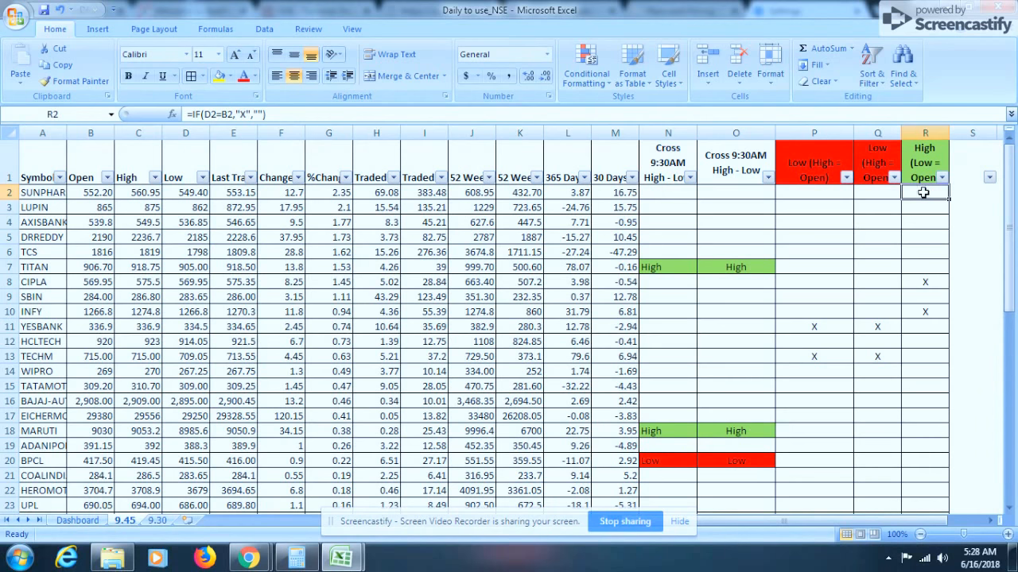
pyautogui.doubleClick(925, 189)
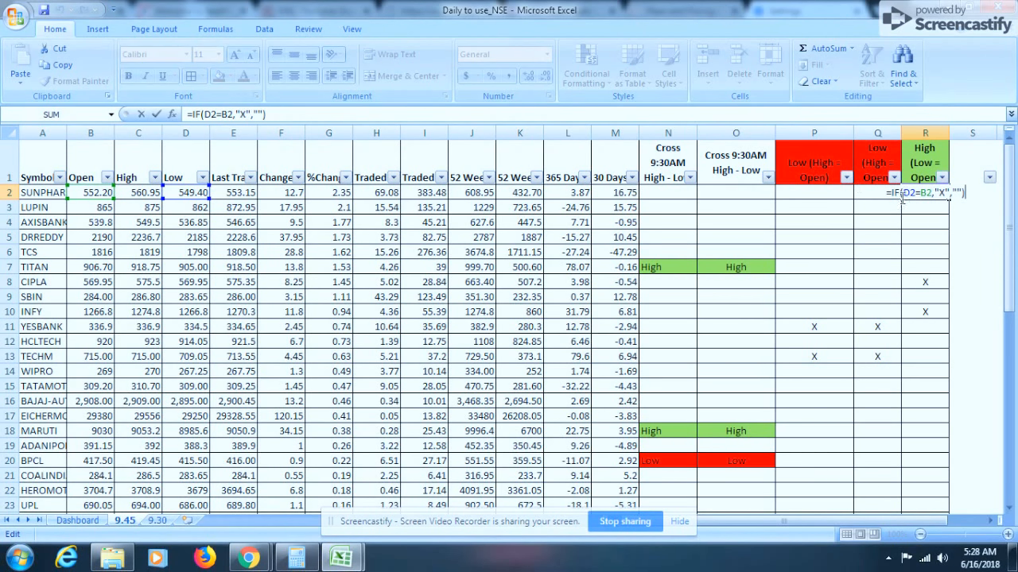
pyautogui.hotkey('ctrl', 'Return')
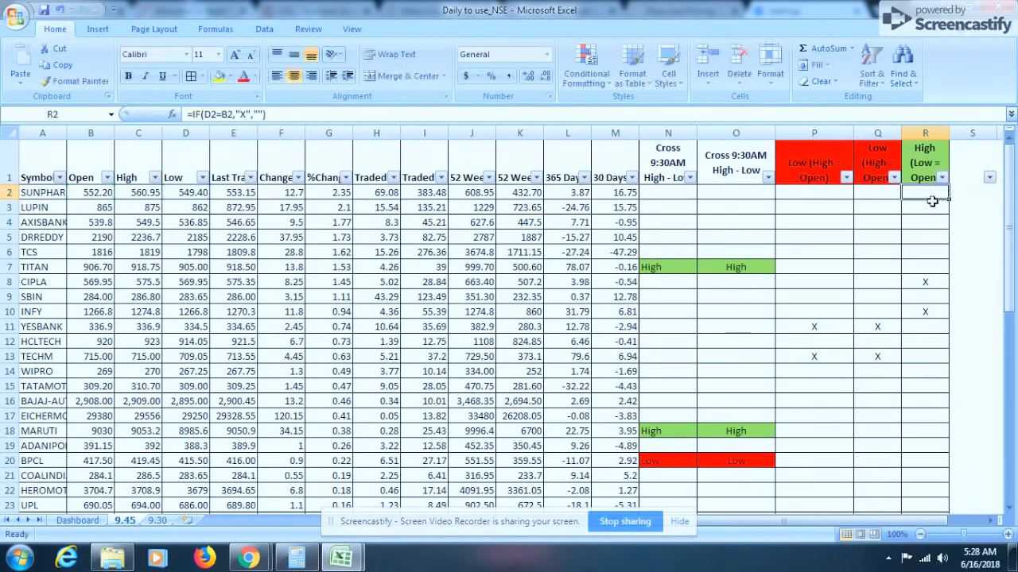
pyautogui.click(75, 521)
pyautogui.click(137, 223)
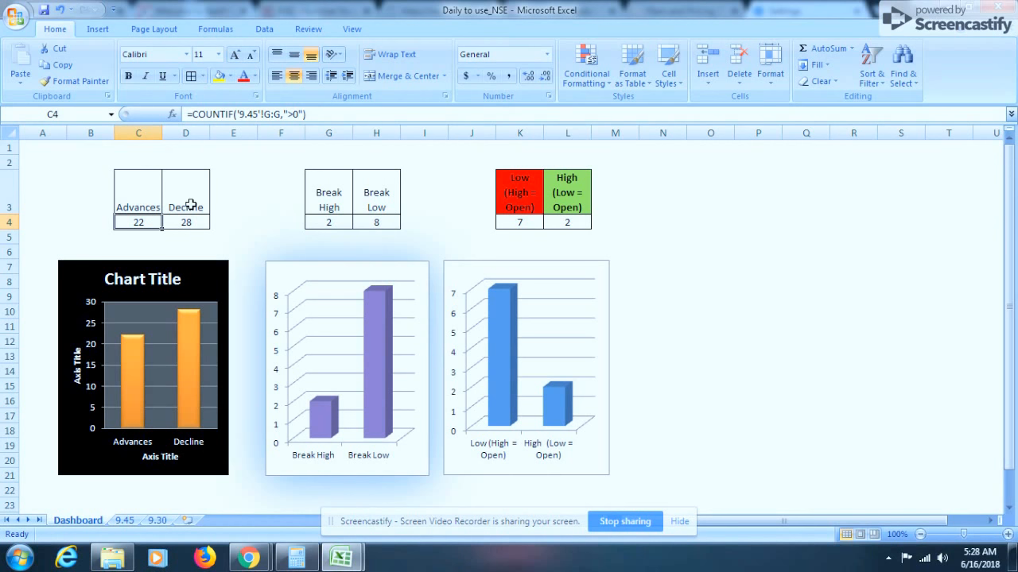
pyautogui.click(239, 114)
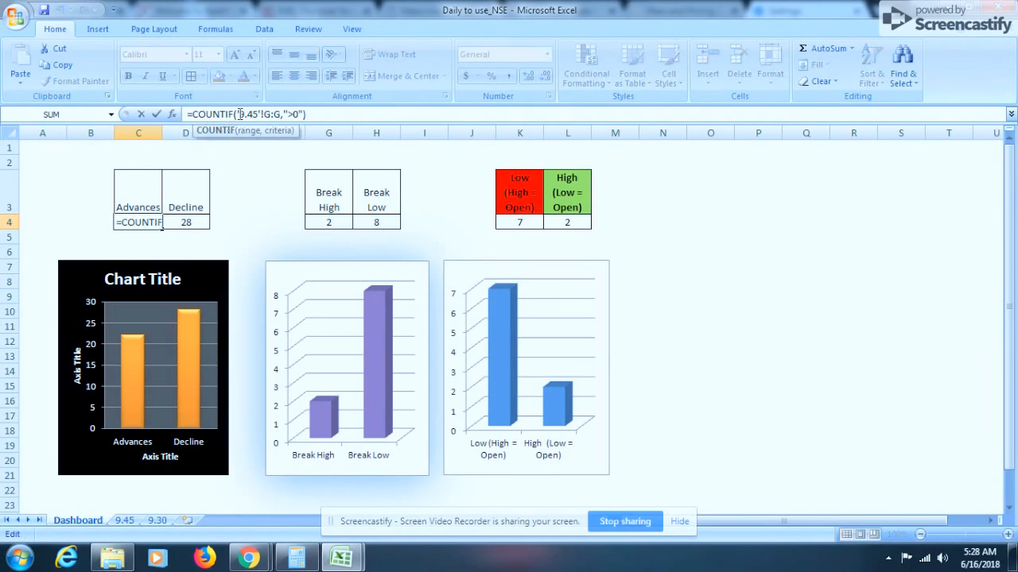
pyautogui.press('Escape')
# Enter =COUNTIF('9.45'!G:G,">0") in Dashboard cell C4 to count advancing stocks
pyautogui.click(144, 221)
pyautogui.write('=')
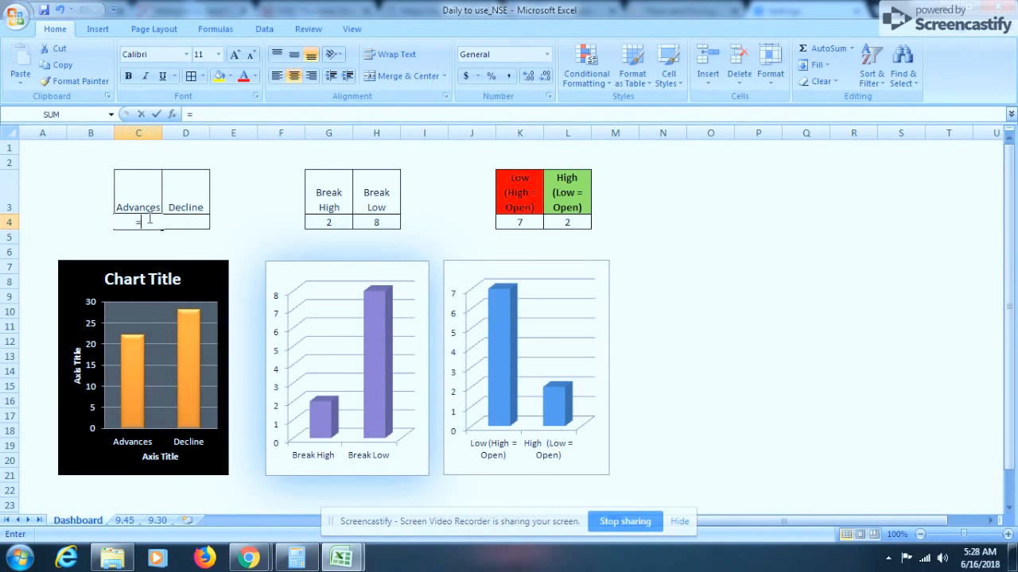
pyautogui.write('COUNTIF')
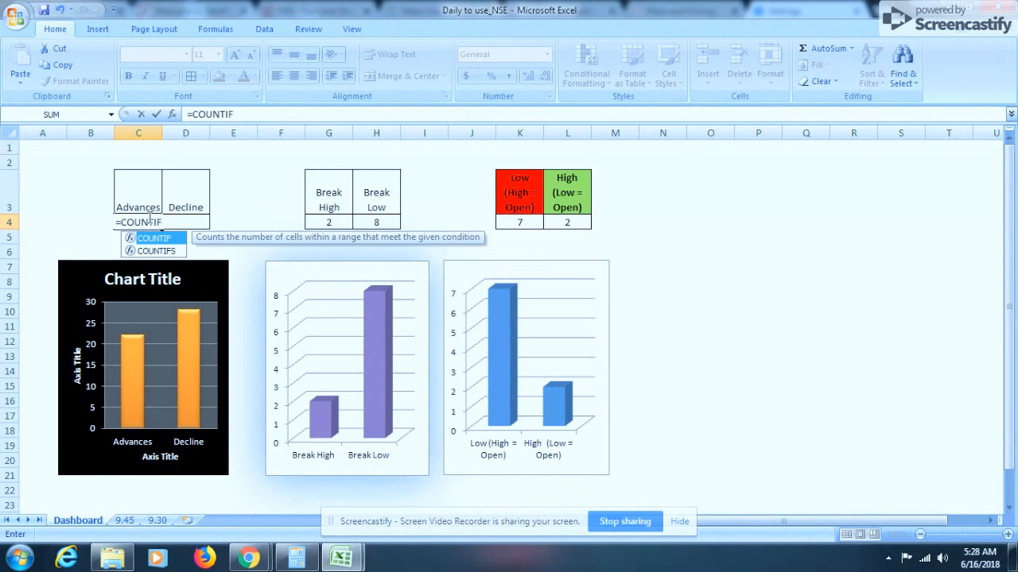
pyautogui.write('(')
pyautogui.hotkey('ctrl', 'pagedown')
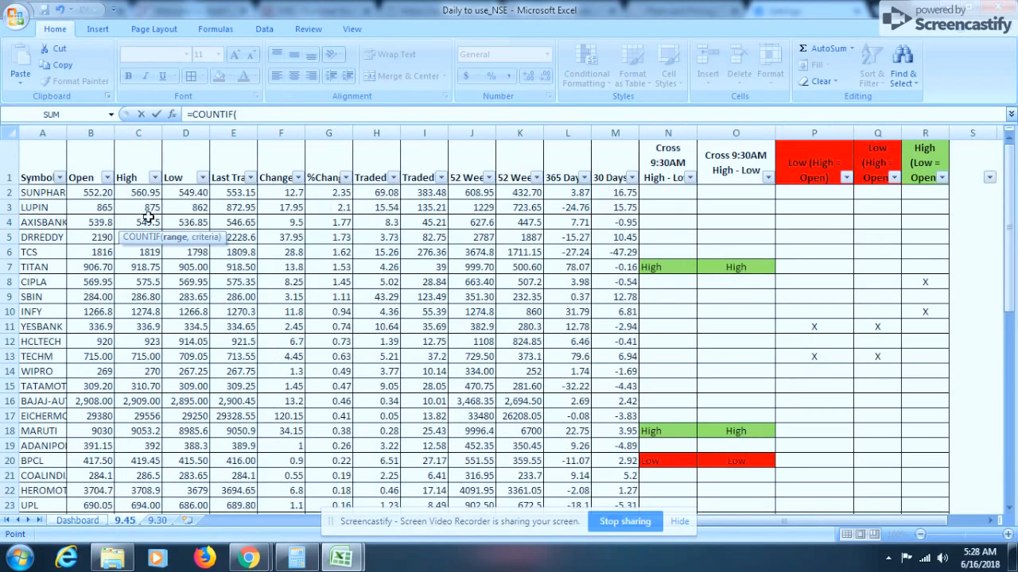
pyautogui.click(329, 130)
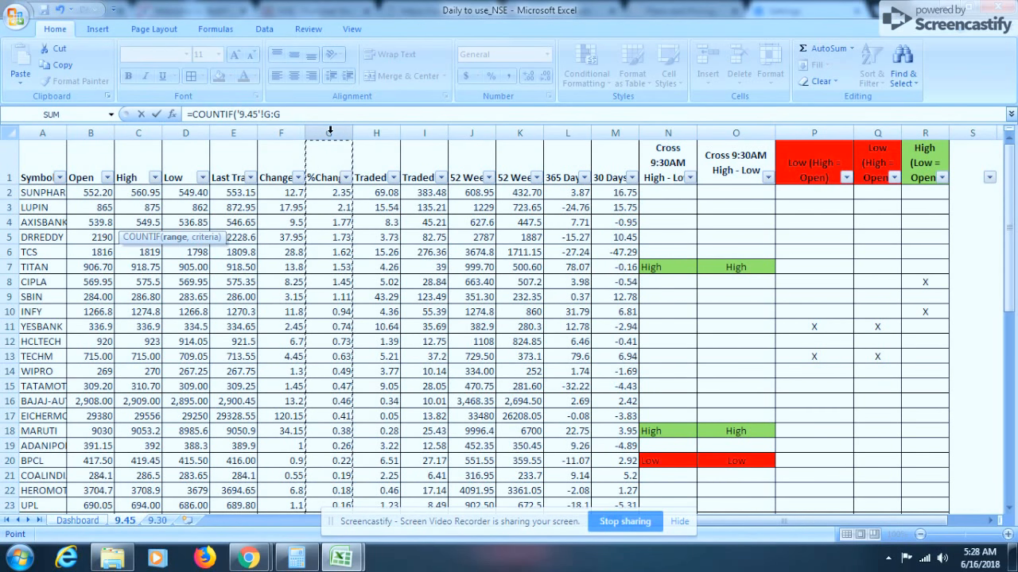
pyautogui.write(',')
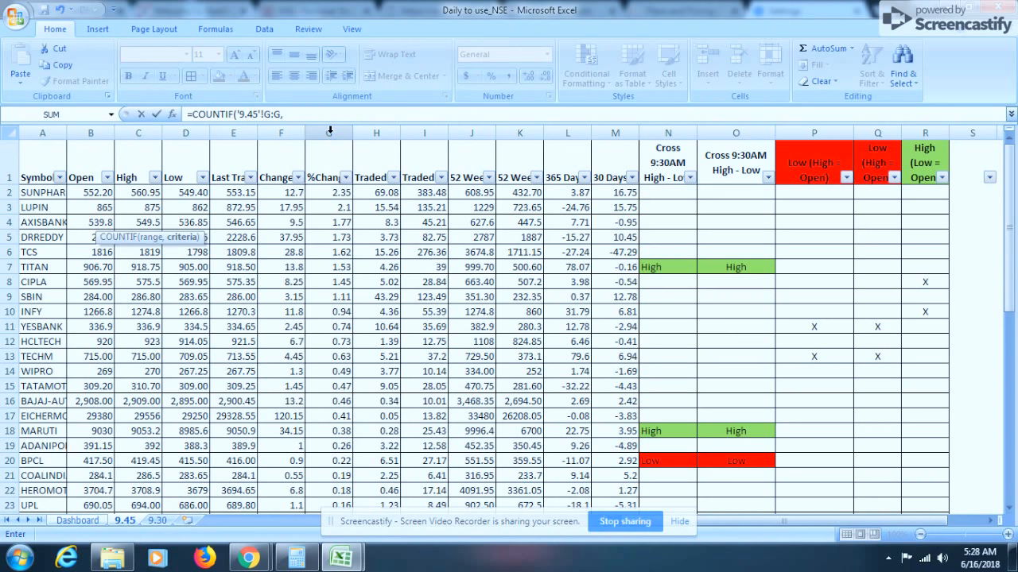
pyautogui.write('">')
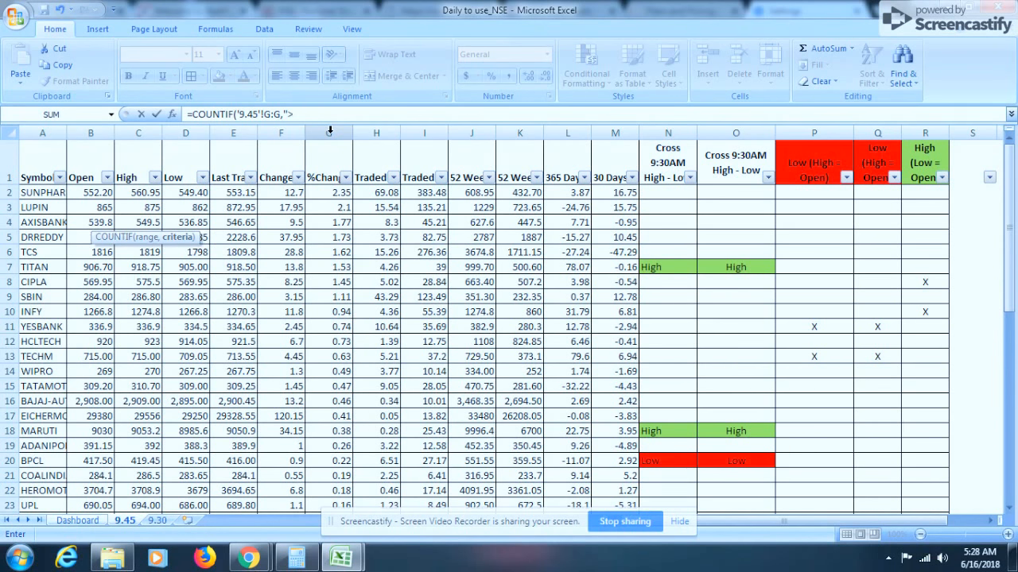
pyautogui.write('0"')
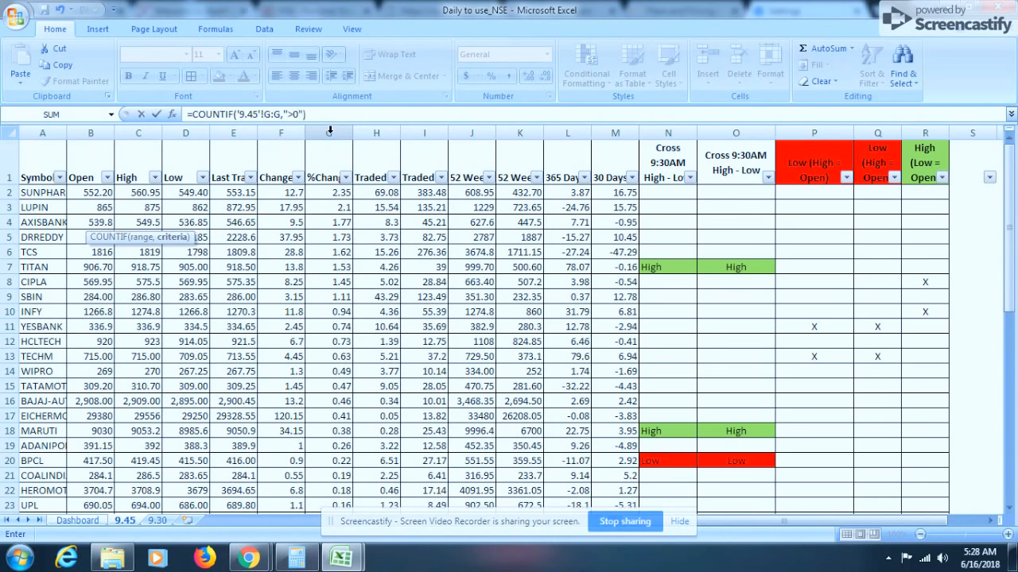
pyautogui.press('Return')
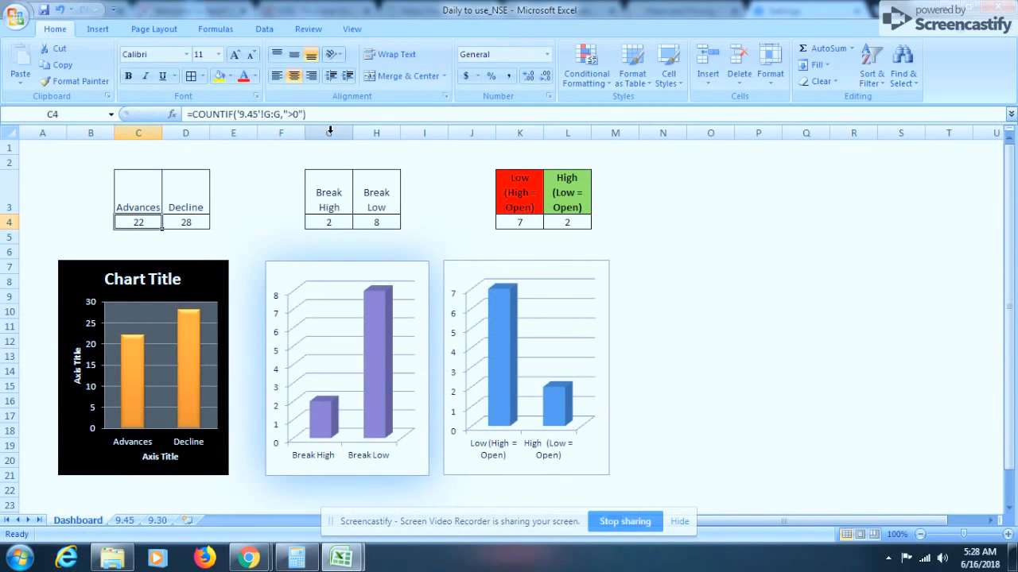
# Enter =COUNTIF('9.45'!G:G,"<0") in Dashboard cell D4 to count declining stocks
pyautogui.press('Right')
pyautogui.write('=')
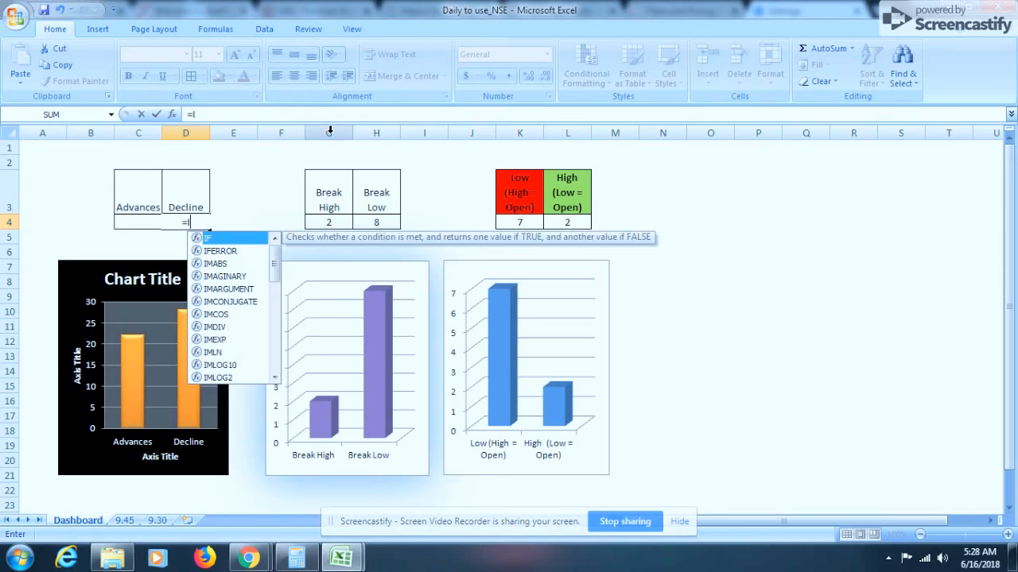
pyautogui.press('BackSpace')
pyautogui.write('COUNTIF(')
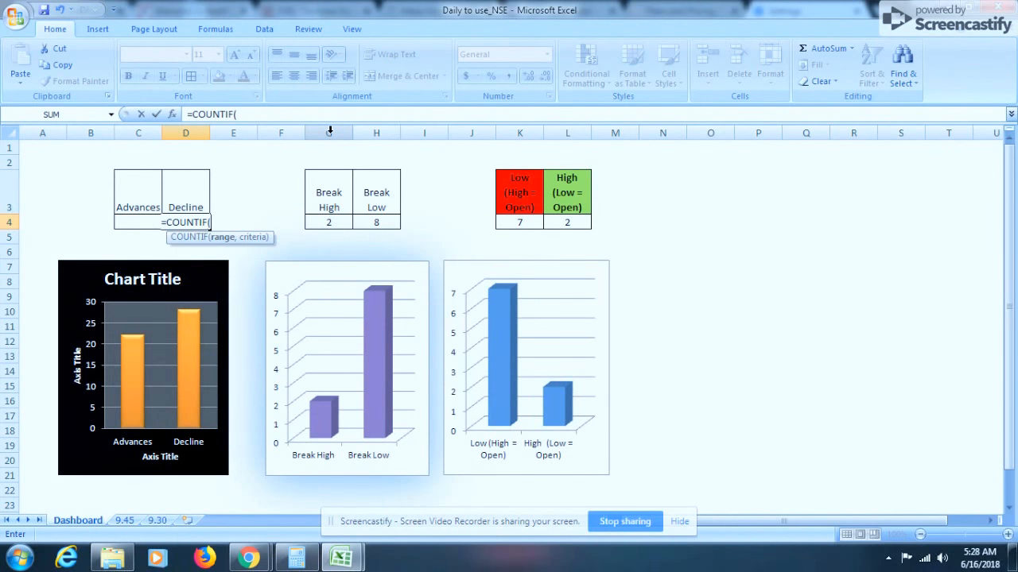
pyautogui.hotkey('ctrl', 'pagedown')
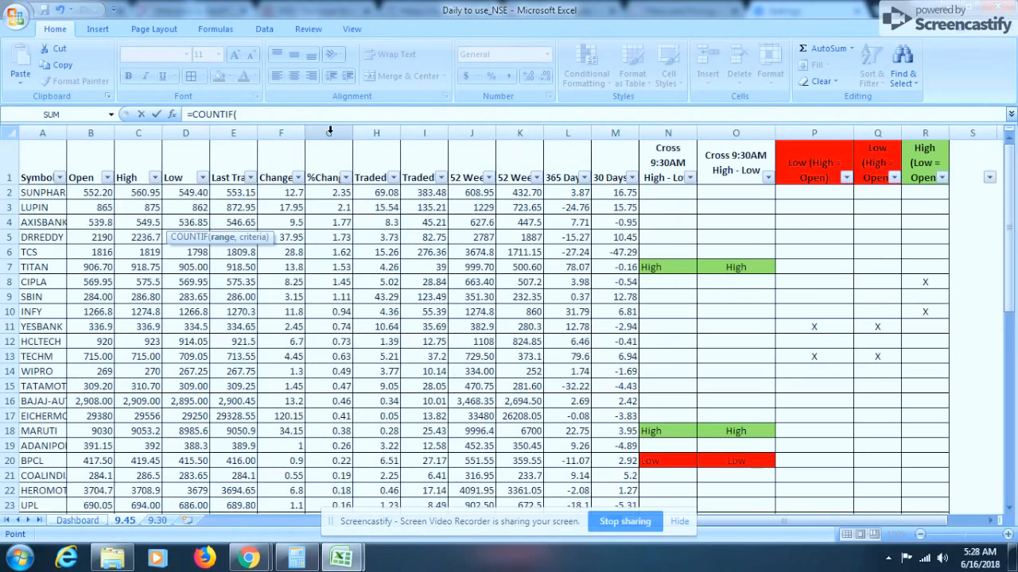
pyautogui.click(330, 130)
pyautogui.write(',')
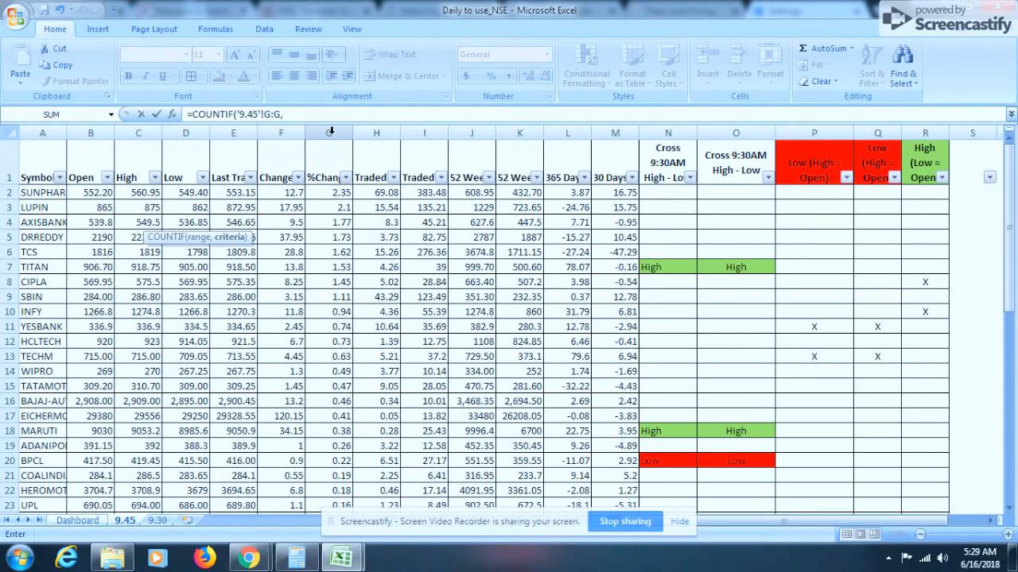
pyautogui.write('<')
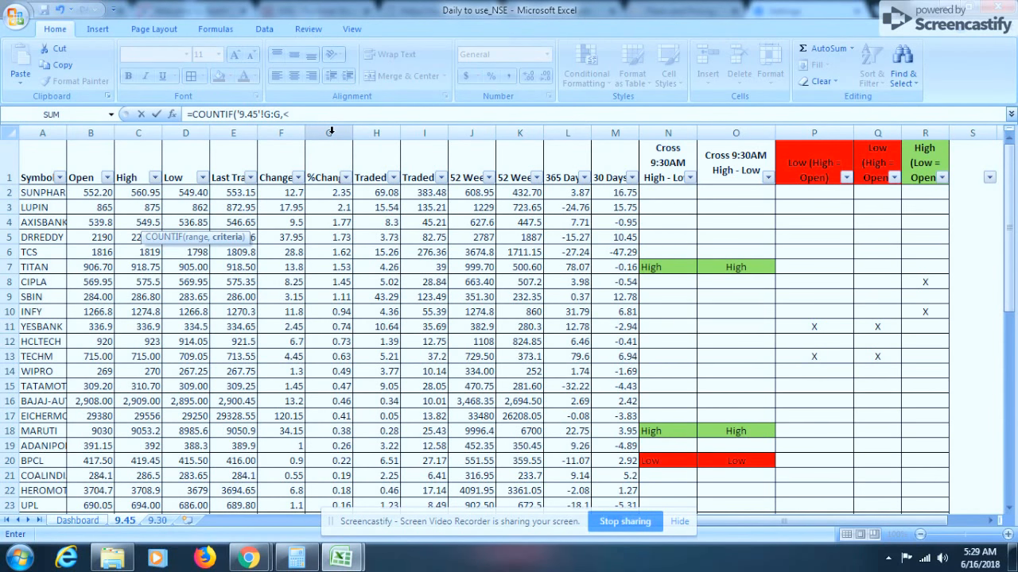
pyautogui.press('BackSpace')
pyautogui.write('"<0"')
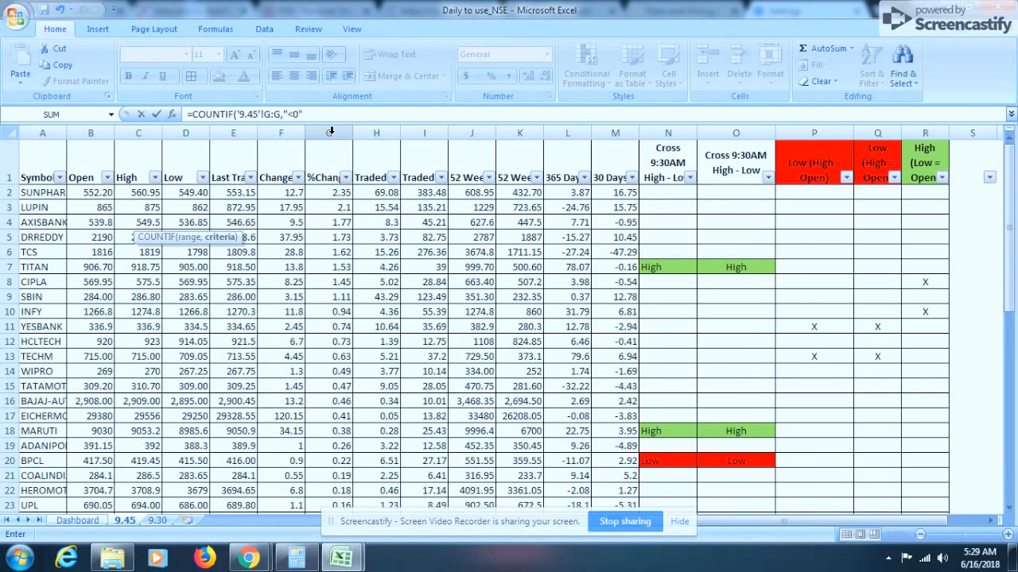
pyautogui.write(')')
pyautogui.press('Return')
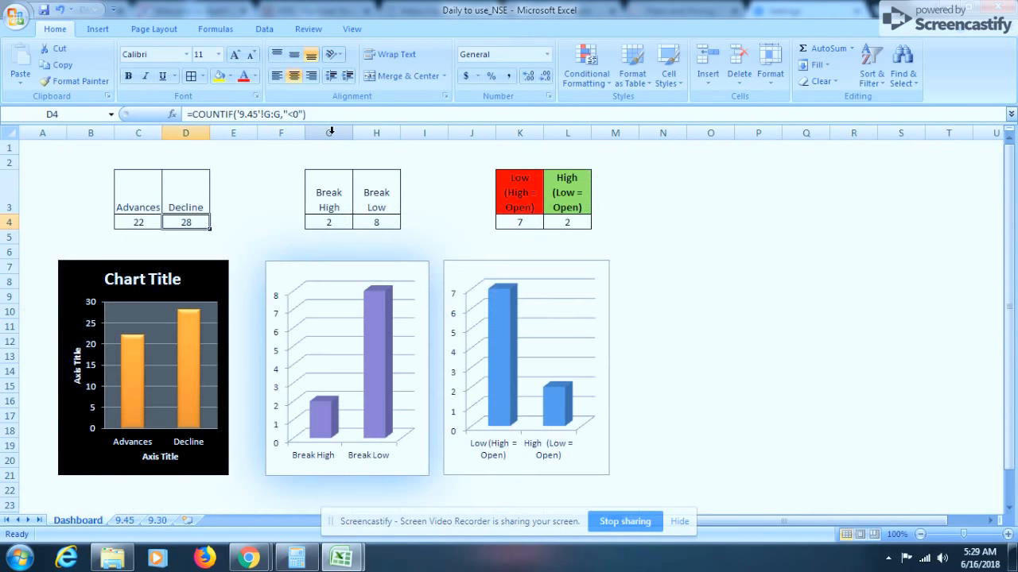
pyautogui.click(329, 221)
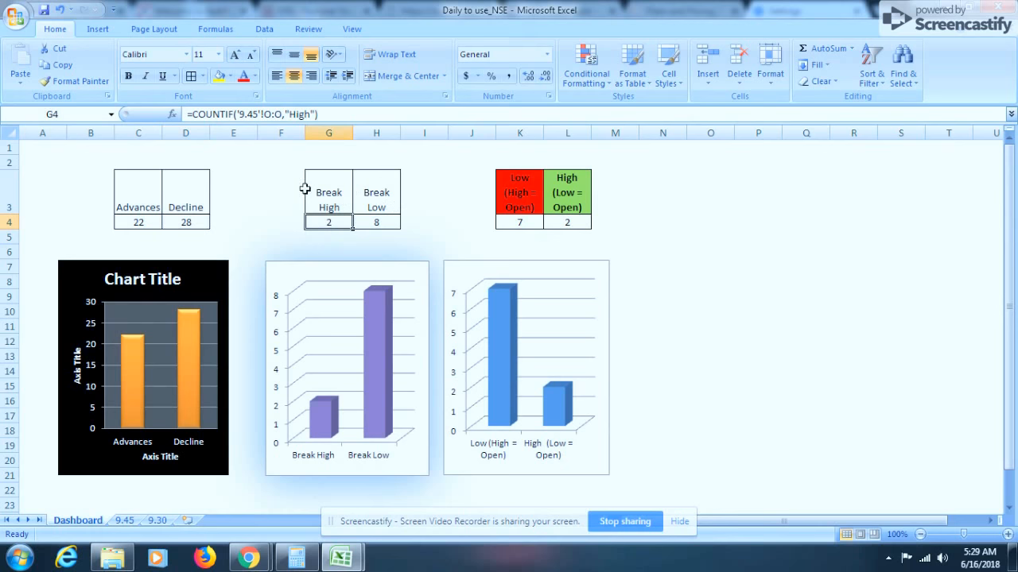